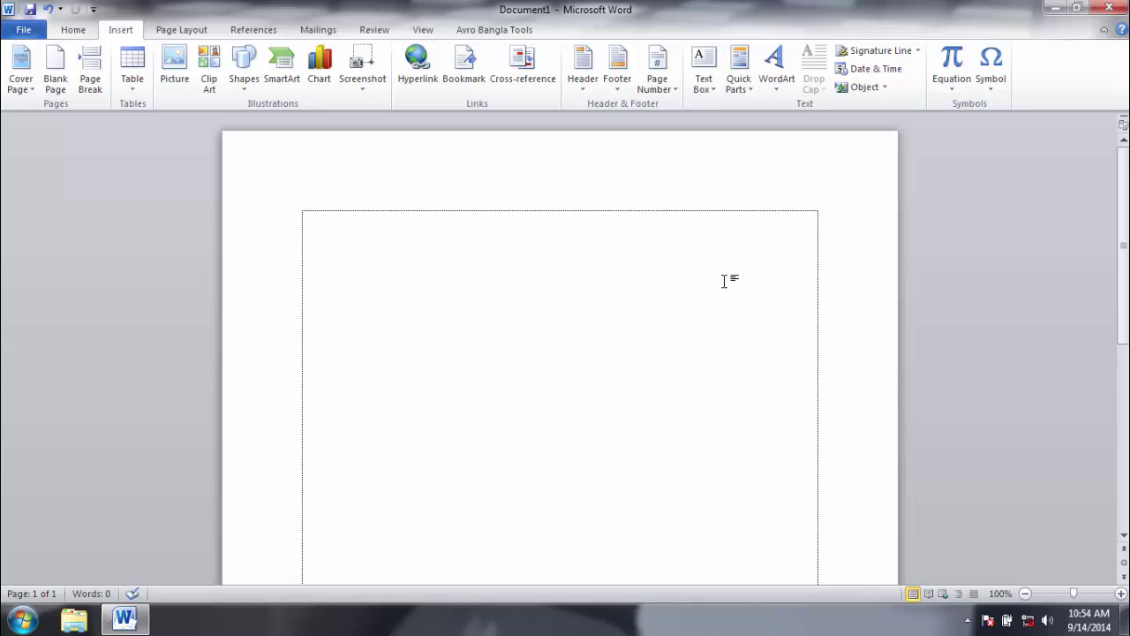
# - Write a first name on the blank page and convert it to WordArt in the black style with a light outline
pyautogui.write('Raza')
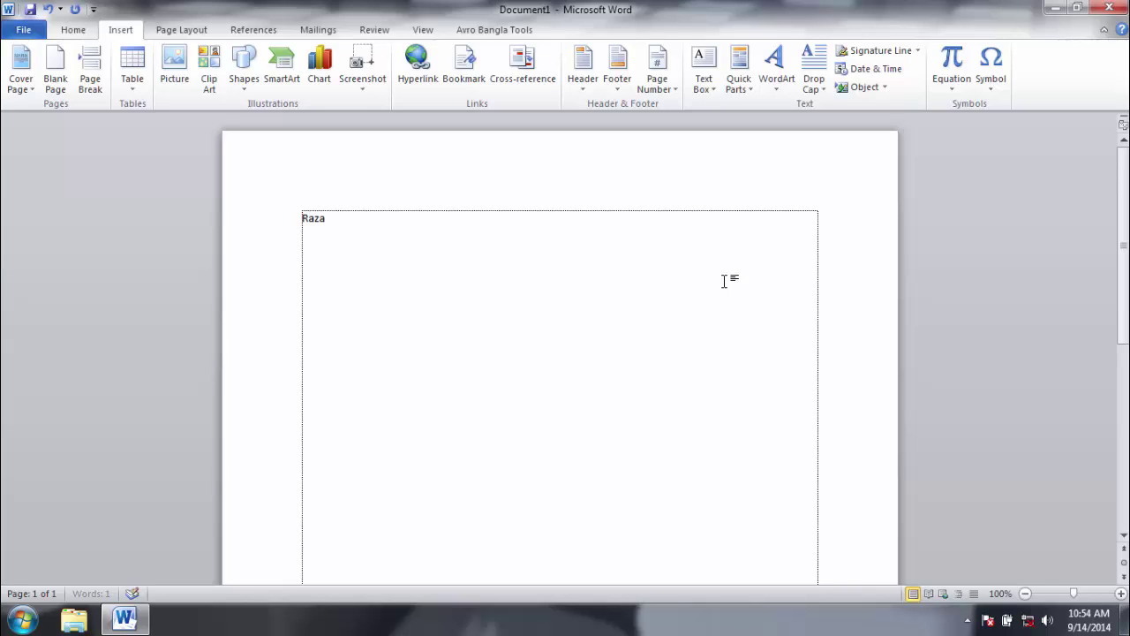
pyautogui.write('ul')
pyautogui.hotkey('ctrl', 'a')
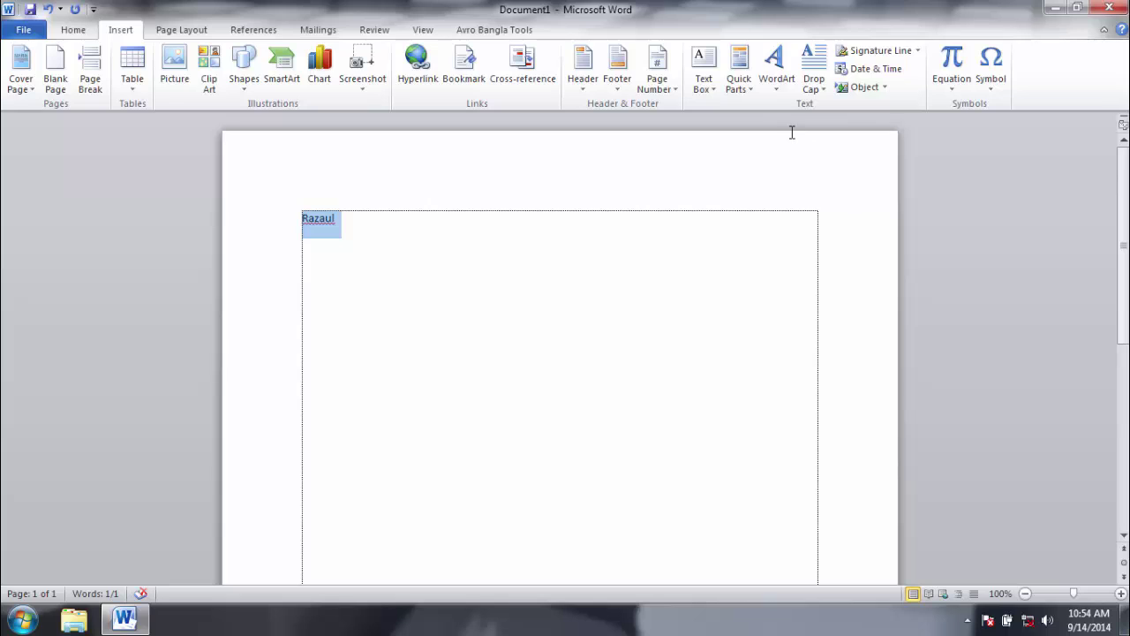
pyautogui.click(776, 91)
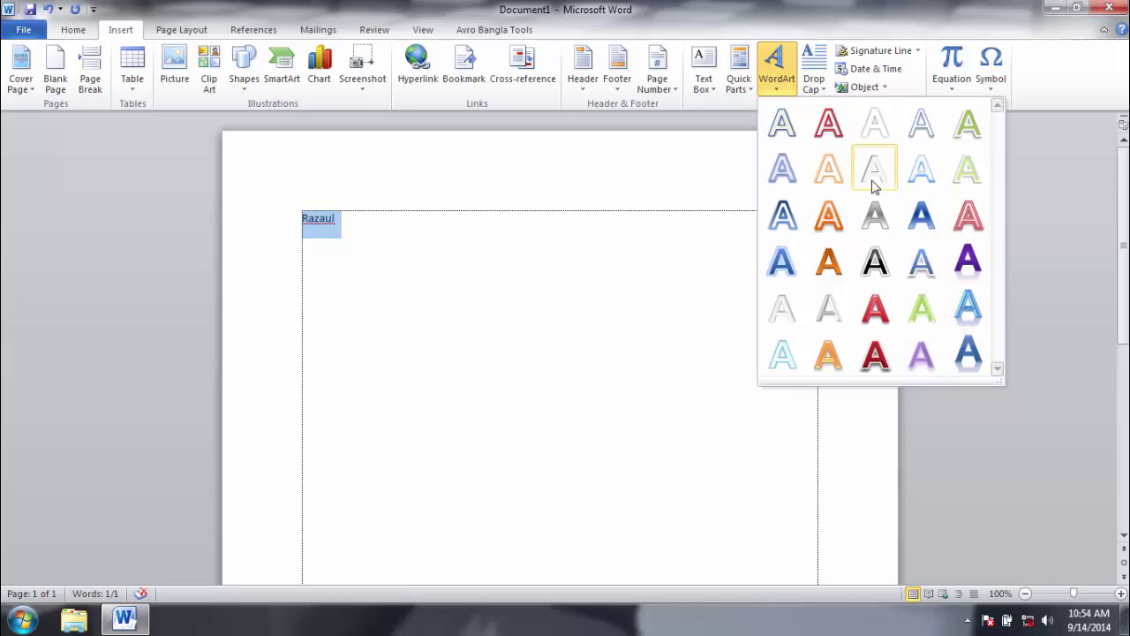
pyautogui.click(873, 261)
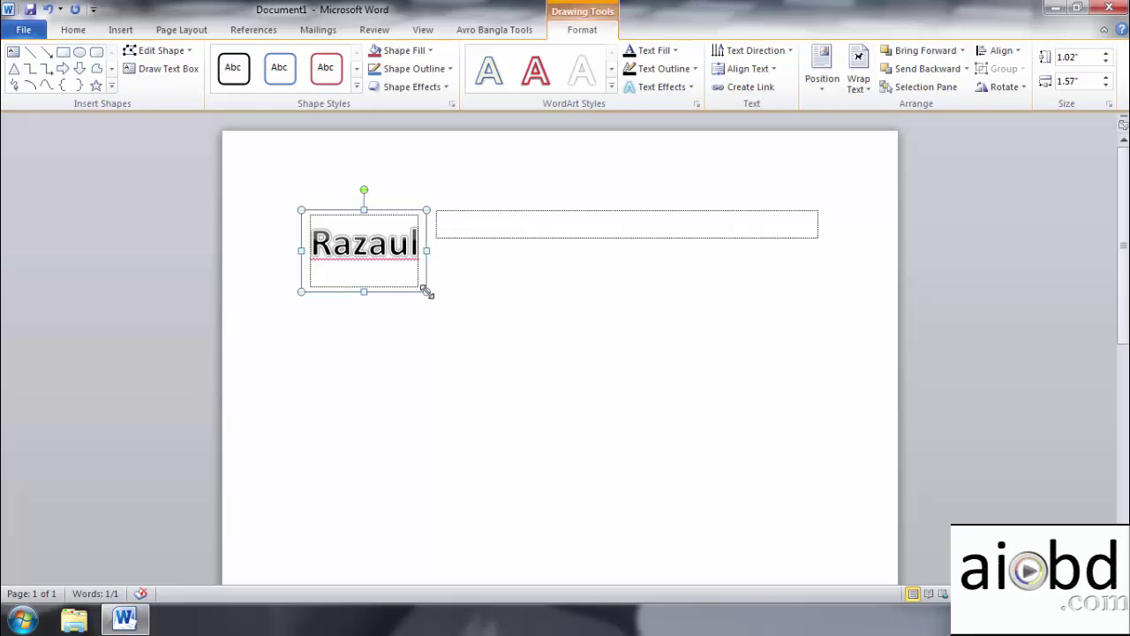
# - Resize the WordArt frame to about 0.91" high and 4.79" wide, and rotate it clockwise to a steep diagonal
pyautogui.moveTo(426, 292); pyautogui.dragTo(683, 425)
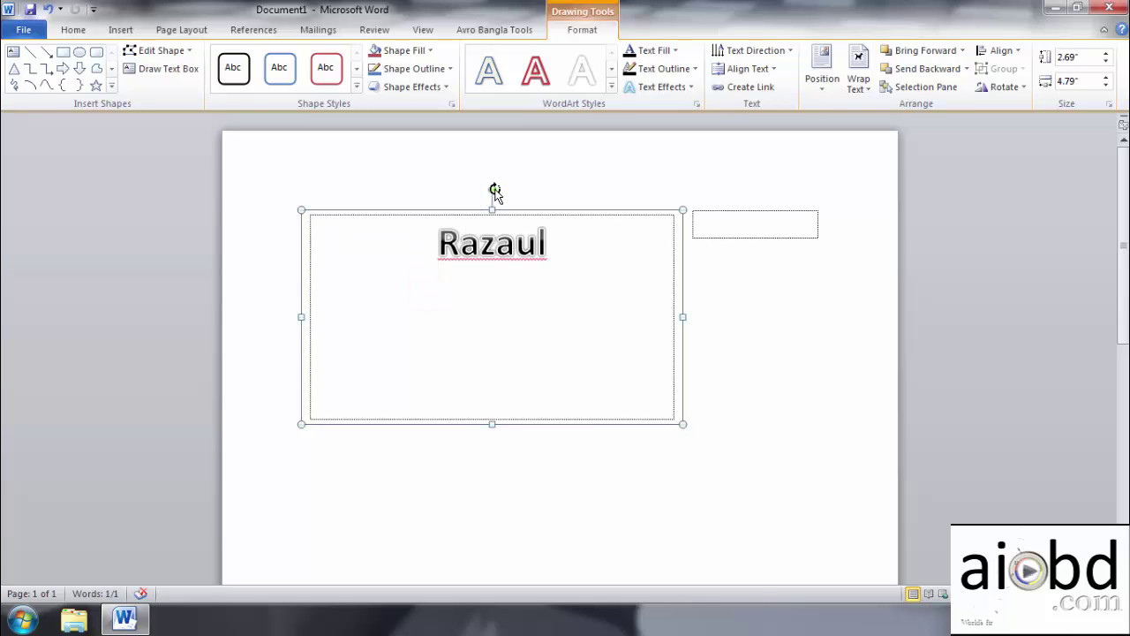
pyautogui.moveTo(490, 423); pyautogui.dragTo(495, 282)
pyautogui.moveTo(492, 189); pyautogui.dragTo(639, 192)
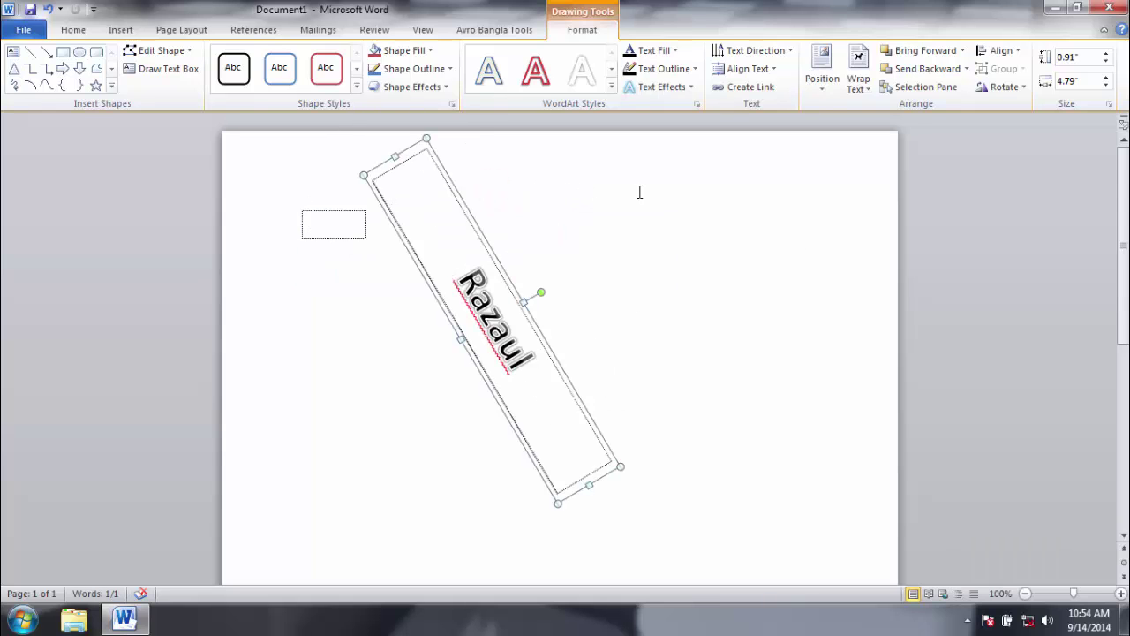
# - Shorten the rotated WordArt to about 2.29" wide and move it to the page's upper-right corner
pyautogui.moveTo(590, 483); pyautogui.dragTo(488, 315)
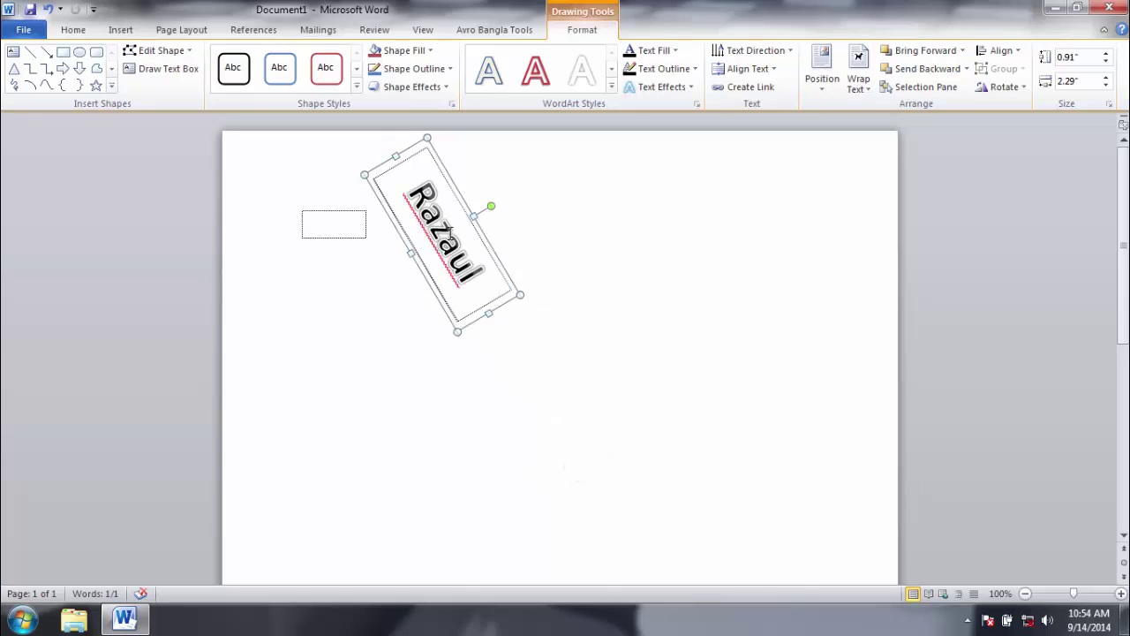
pyautogui.moveTo(403, 245); pyautogui.dragTo(774, 242)
# - Enter the filler text "vhvhg" on the body line beside the WordArt
pyautogui.click(642, 323)
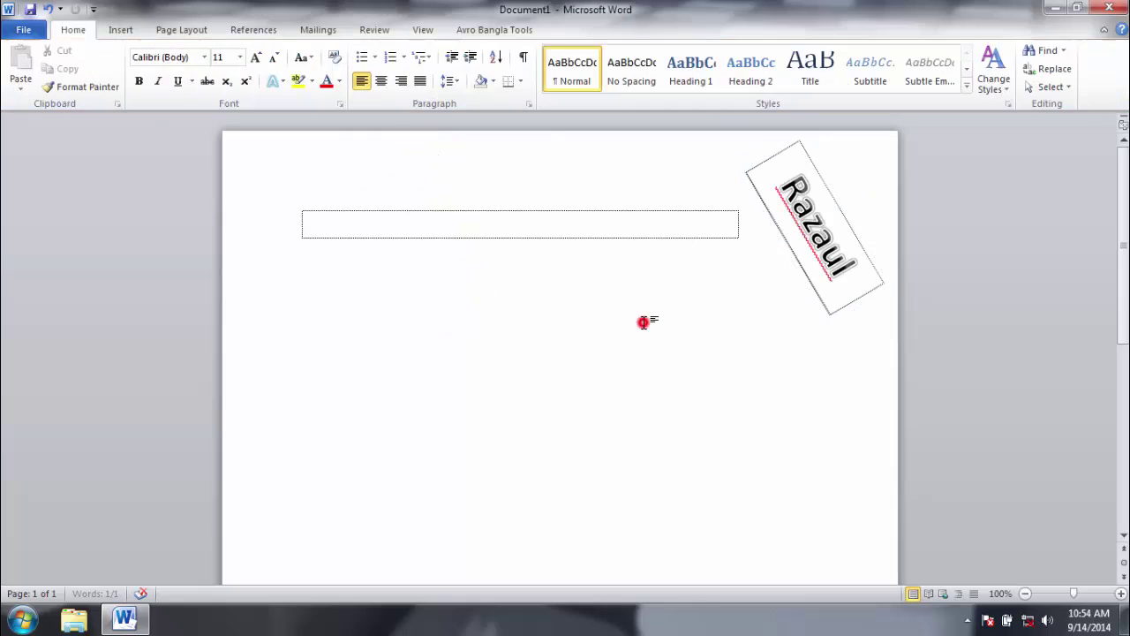
pyautogui.write('vhvhg')
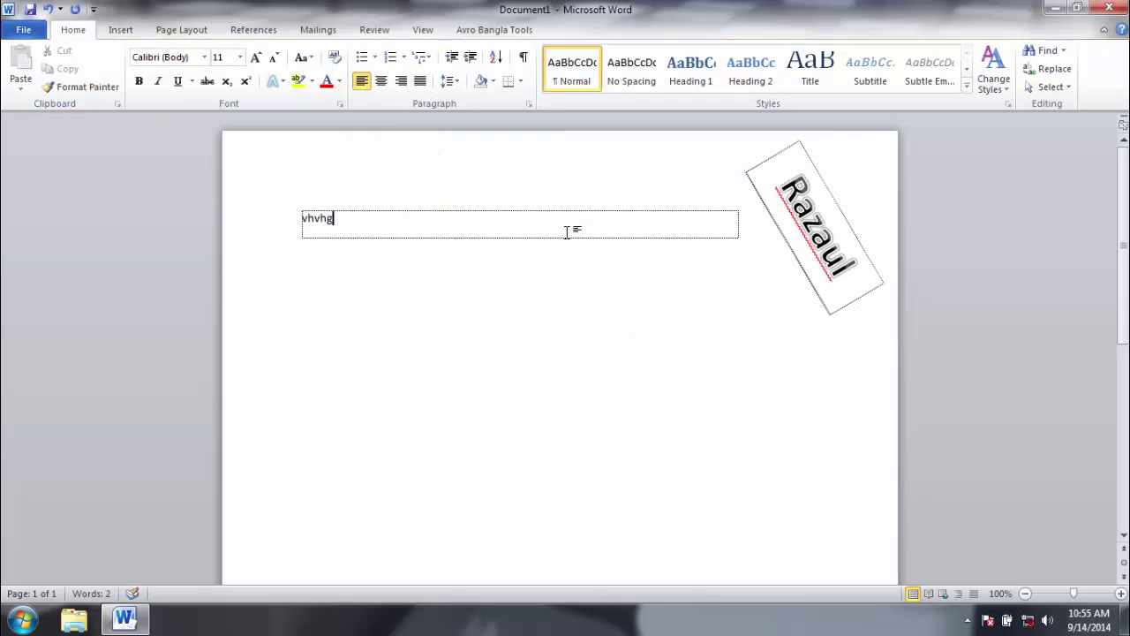
pyautogui.press('Return')
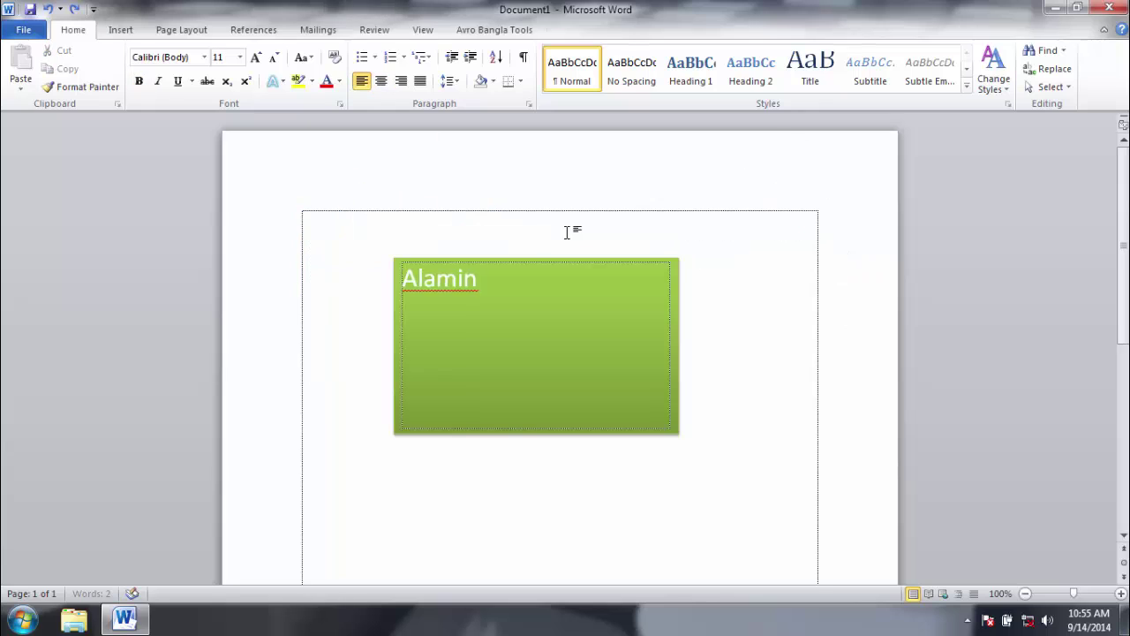
# - Undo the edits back to the green text box and delete that box from the page
pyautogui.hotkey('ctrl', 'a')
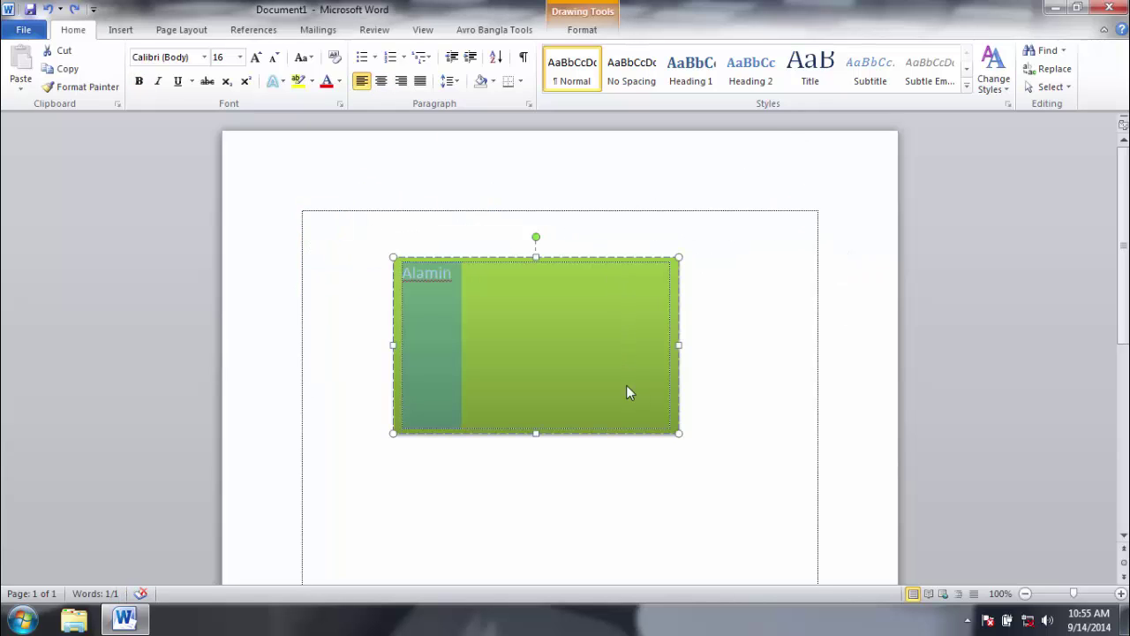
pyautogui.click(677, 432)
pyautogui.click(668, 431)
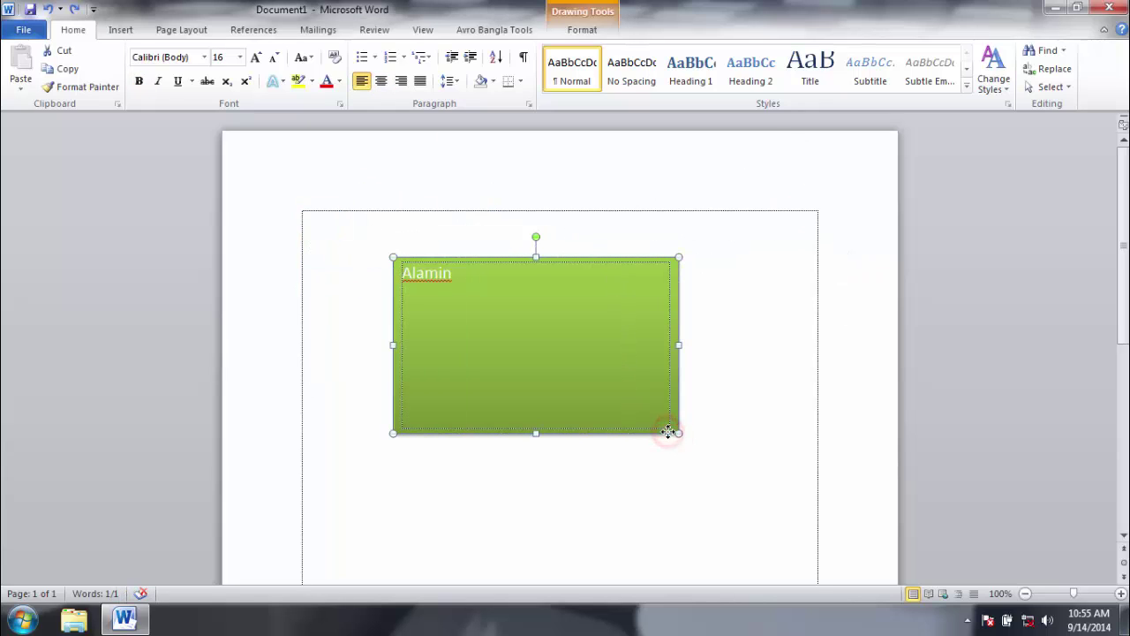
pyautogui.press('Delete')
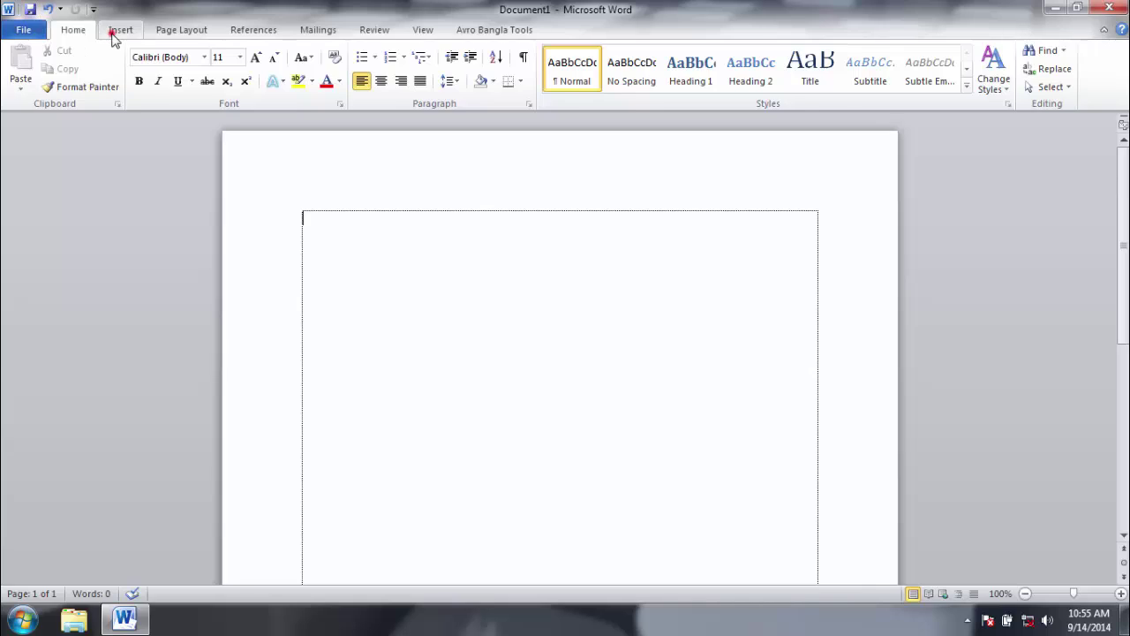
# - Fill the first lines of the blank page with repeated copies of "I am bangladeshi"
pyautogui.click(121, 30)
pyautogui.click(675, 338)
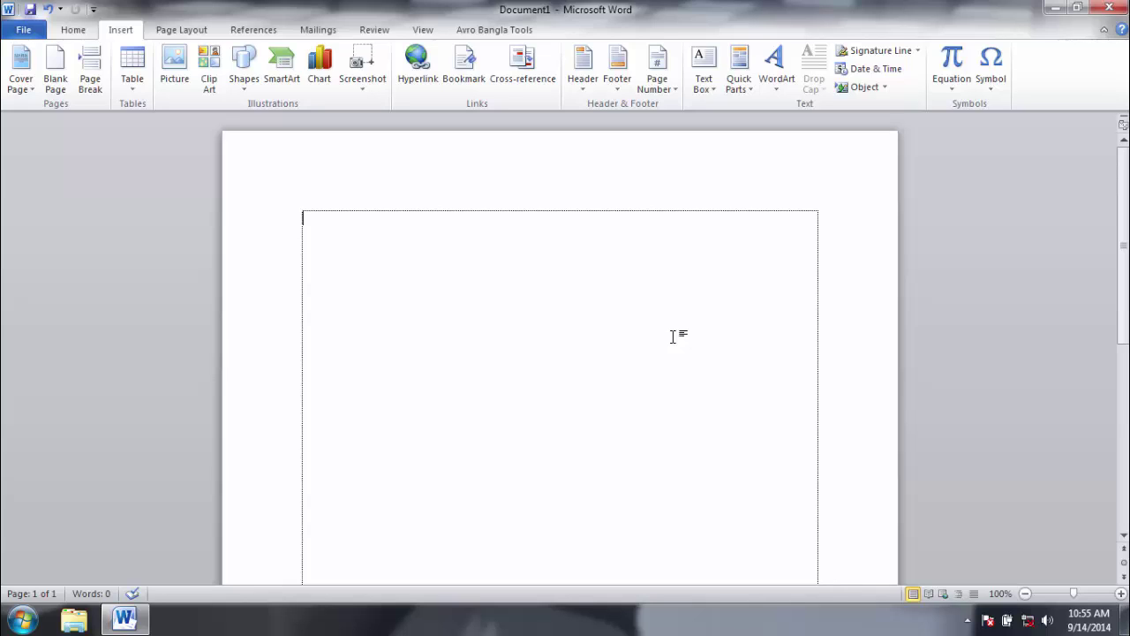
pyautogui.write('I am')
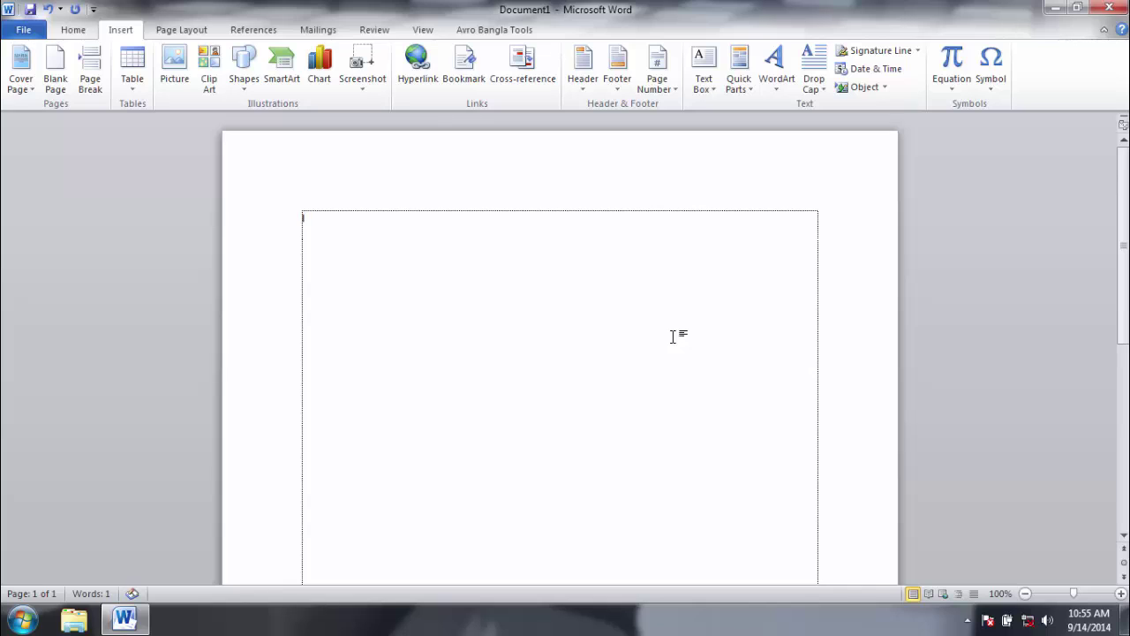
pyautogui.write(' ba')
pyautogui.write('ngla')
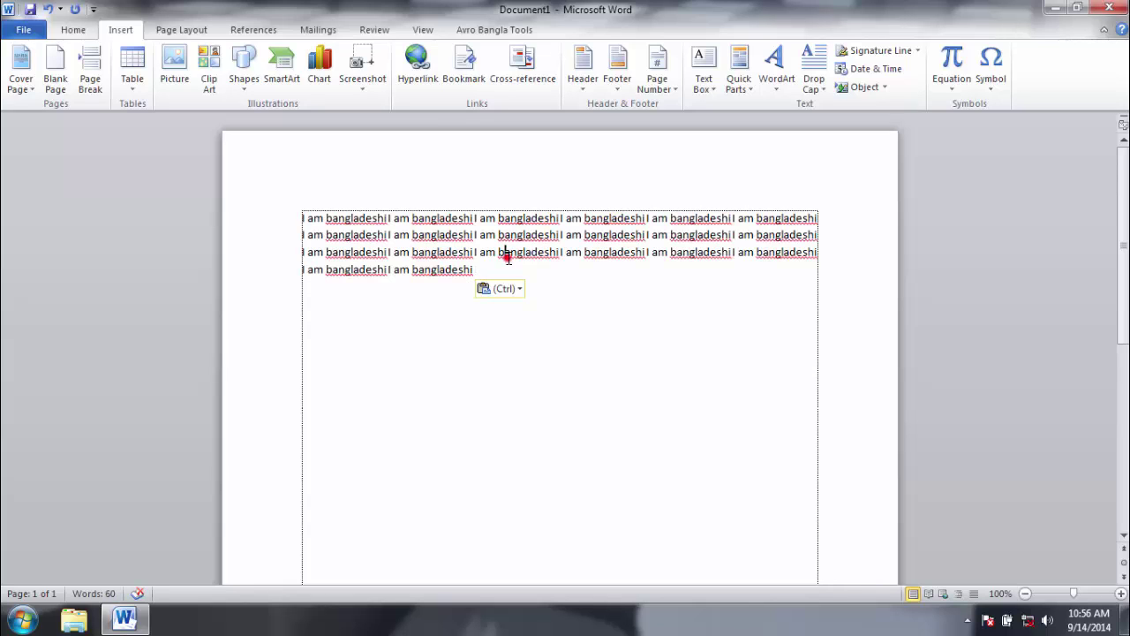
# - Delete the opening words "I am" so that the paragraph starts with "bangladeshi"
pyautogui.moveTo(561, 252); pyautogui.dragTo(291, 217)
pyautogui.click(502, 249)
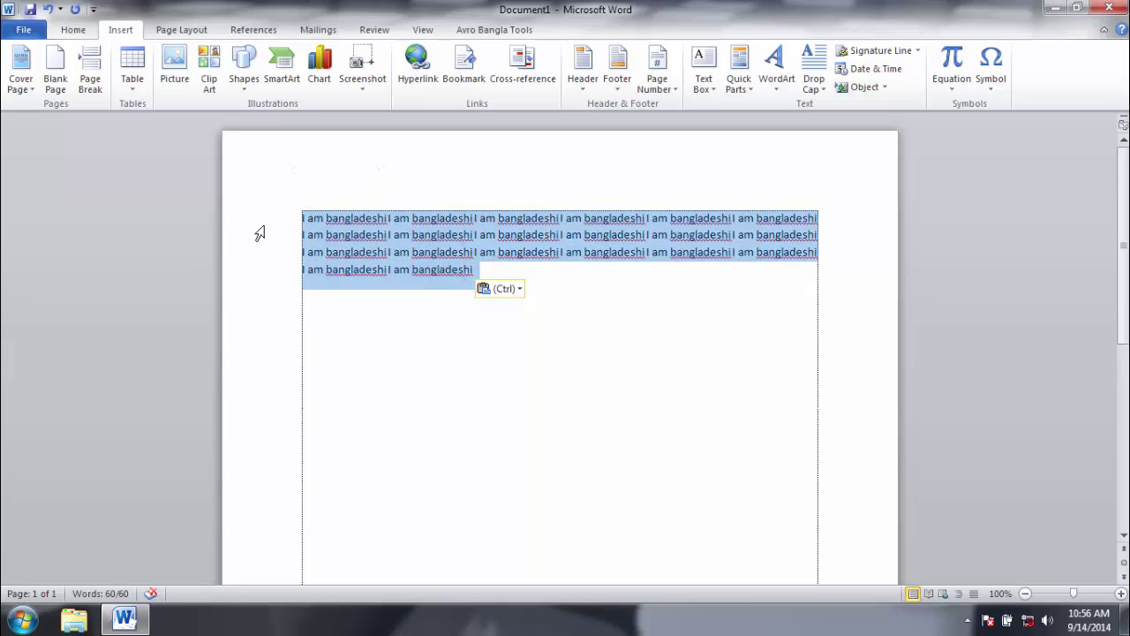
pyautogui.click(307, 230)
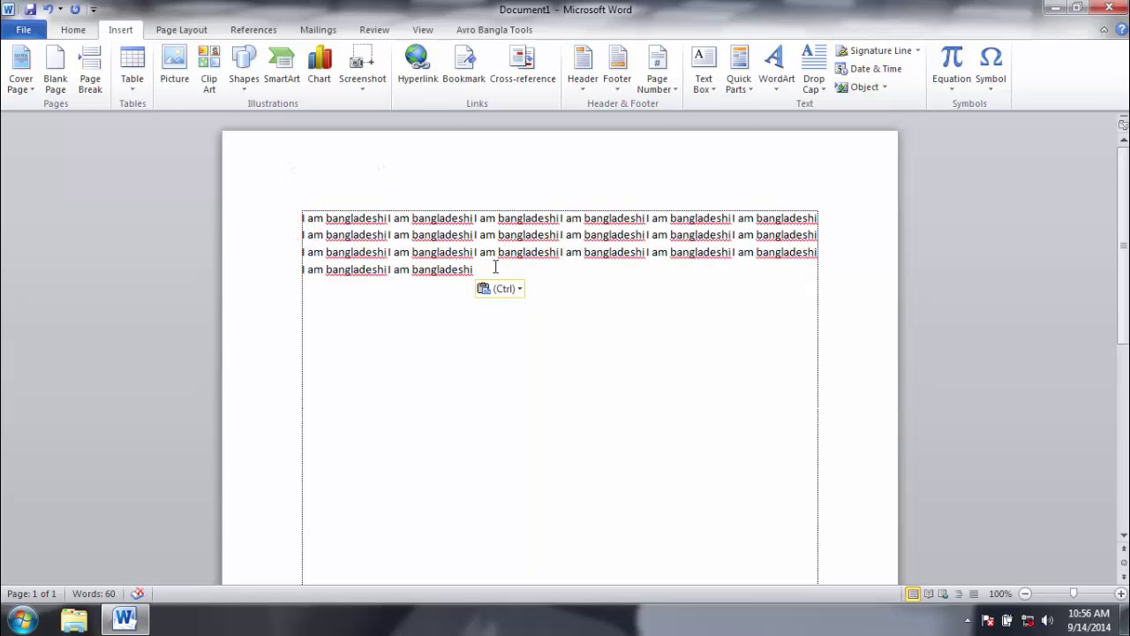
pyautogui.moveTo(326, 217); pyautogui.dragTo(238, 230)
pyautogui.press('Delete')
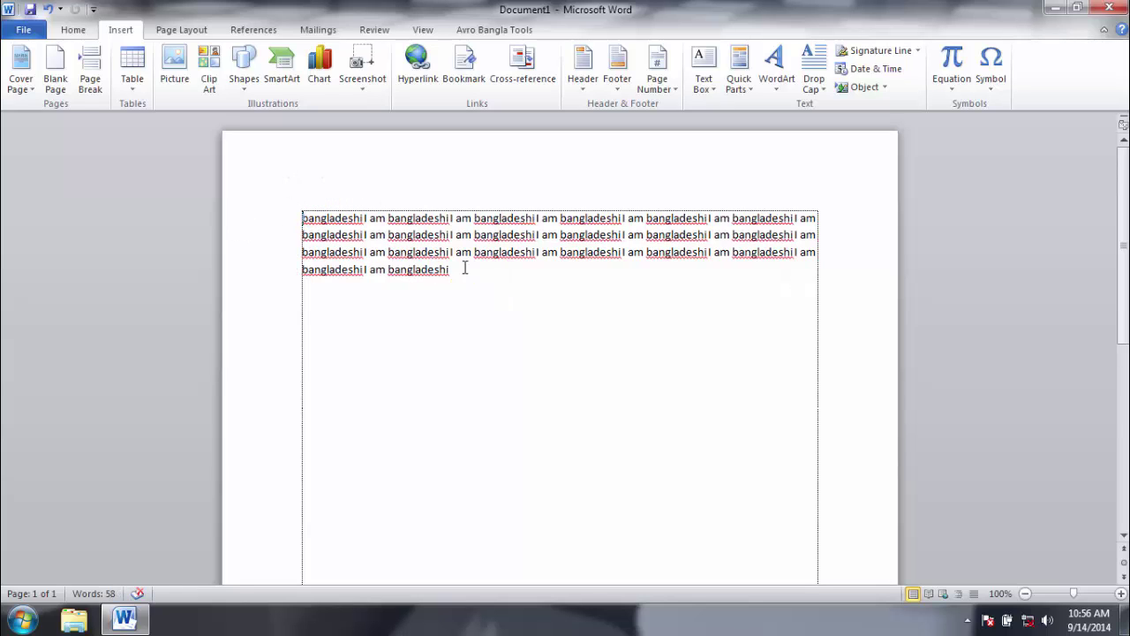
# - Apply an In margin drop cap to the whole paragraph
pyautogui.tripleClick(464, 269)
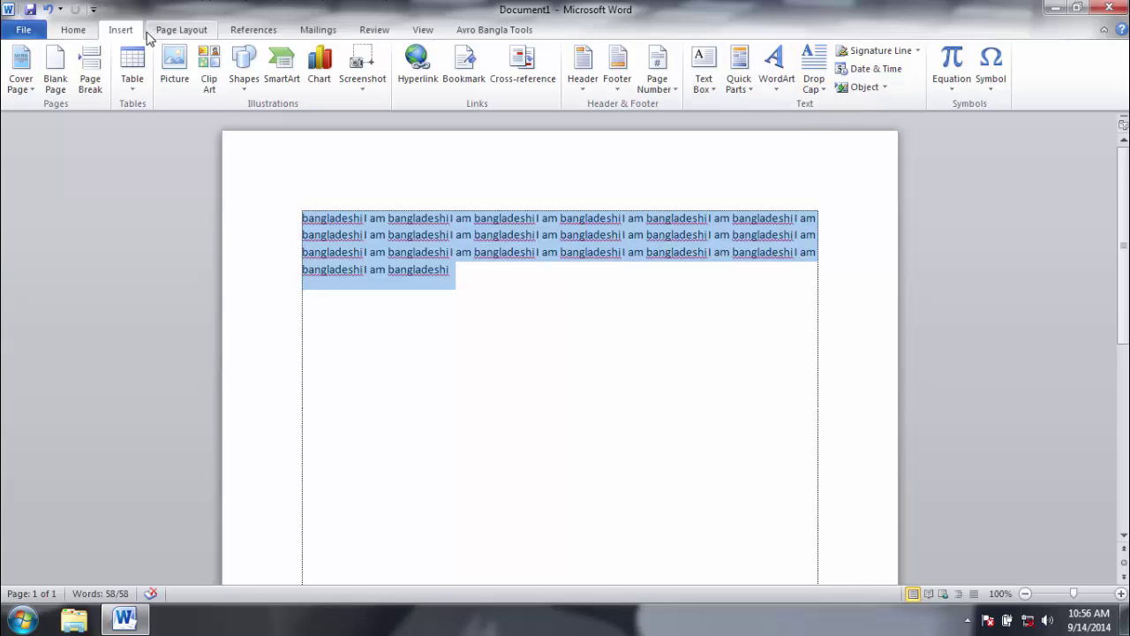
pyautogui.click(826, 90)
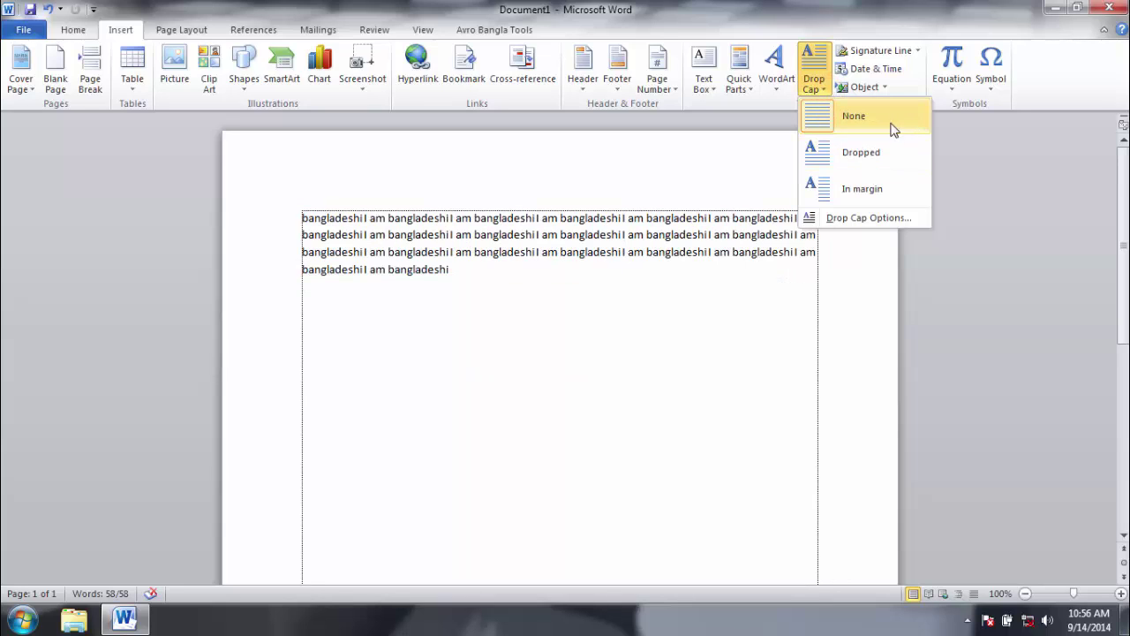
pyautogui.click(856, 191)
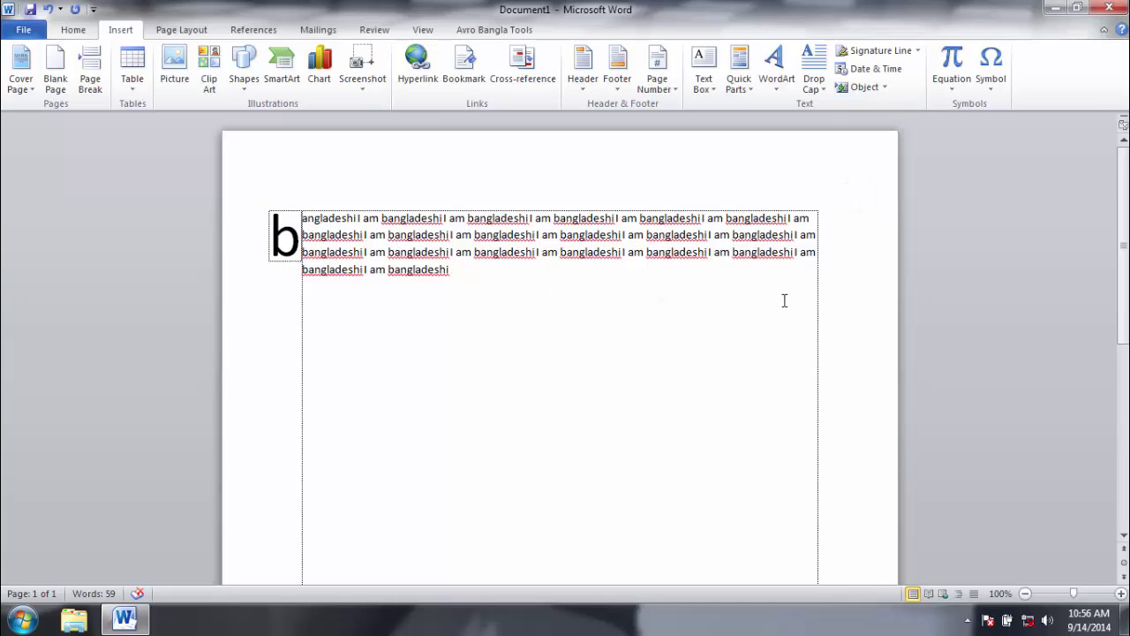
# - Change the paragraph's drop cap style to Dropped
pyautogui.hotkey('ctrl', 'a')
pyautogui.click(813, 79)
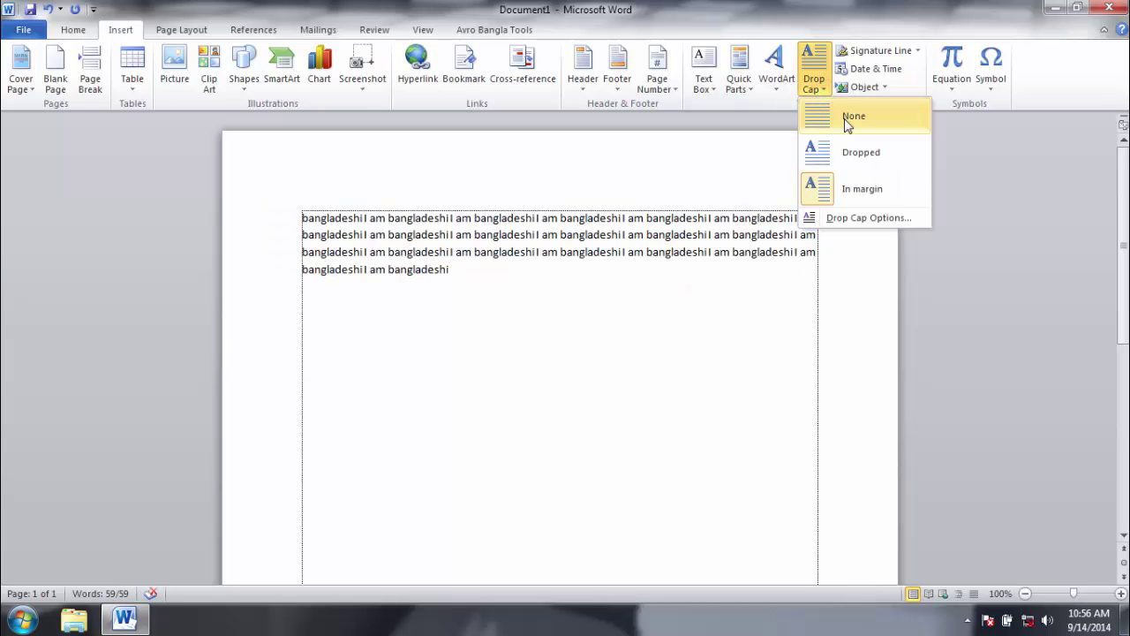
pyautogui.click(851, 150)
pyautogui.click(611, 312)
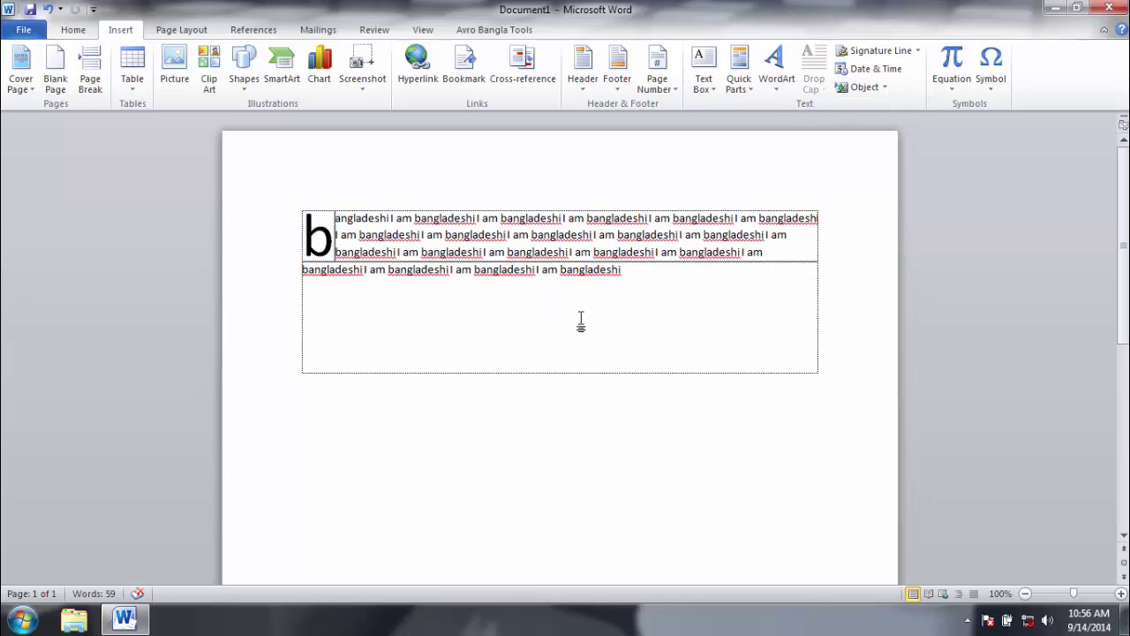
# - Replace the dropped lowercase letter at the start of the paragraph with a capital "B"
pyautogui.hotkey('ctrl', 'a')
pyautogui.click(686, 310)
pyautogui.click(336, 246)
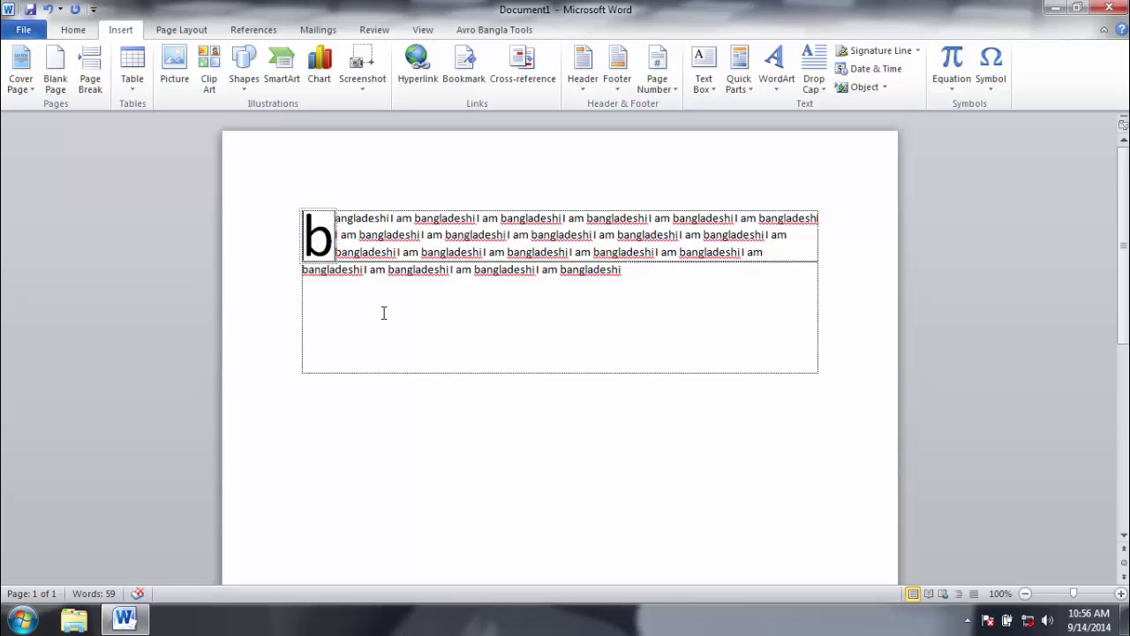
pyautogui.press('BackSpace')
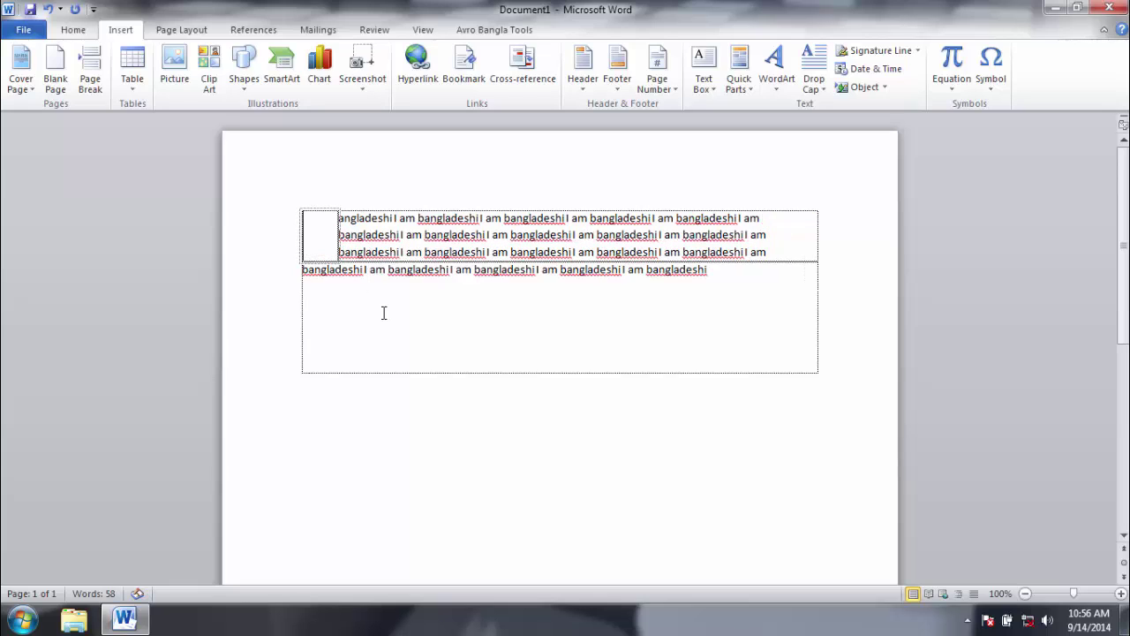
pyautogui.write('B')
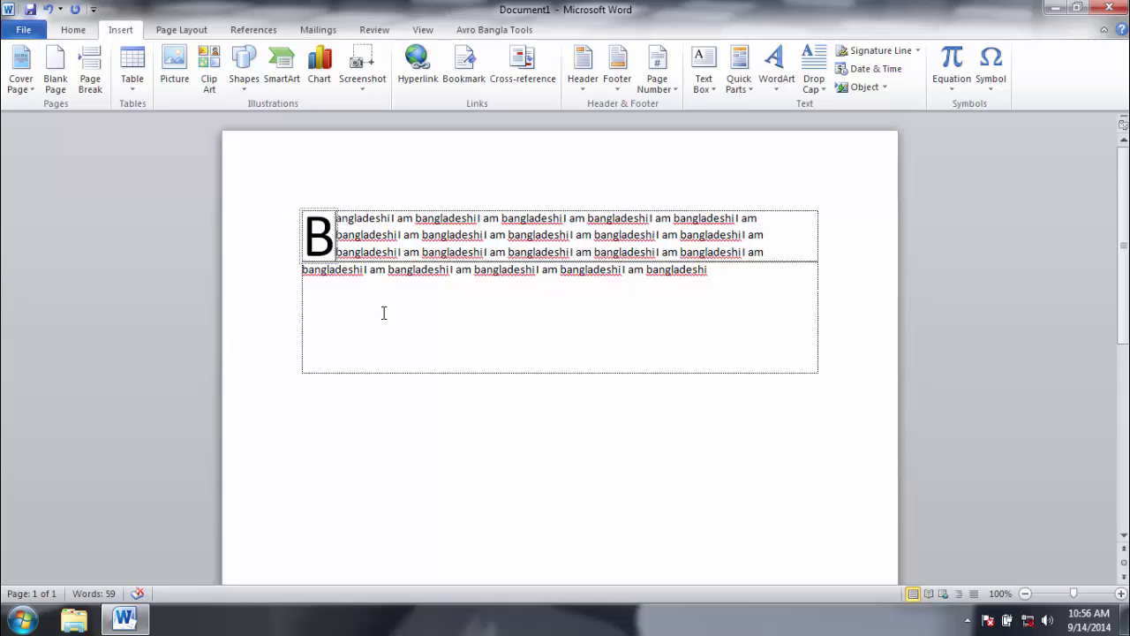
pyautogui.click(389, 319)
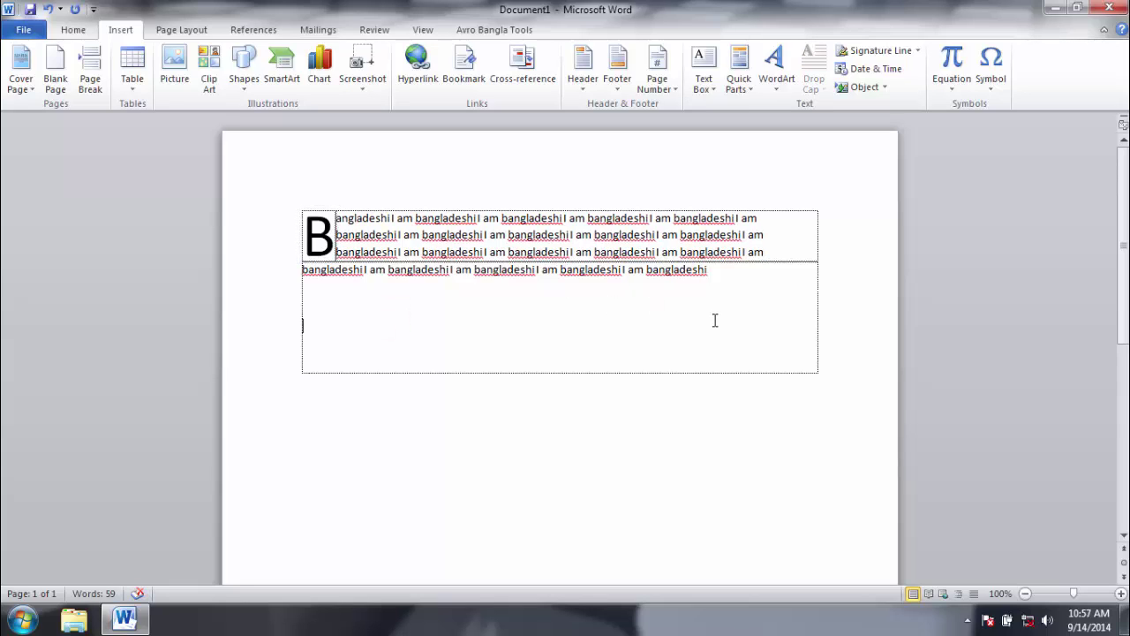
pyautogui.click(780, 92)
pyautogui.click(780, 92)
pyautogui.click(671, 350)
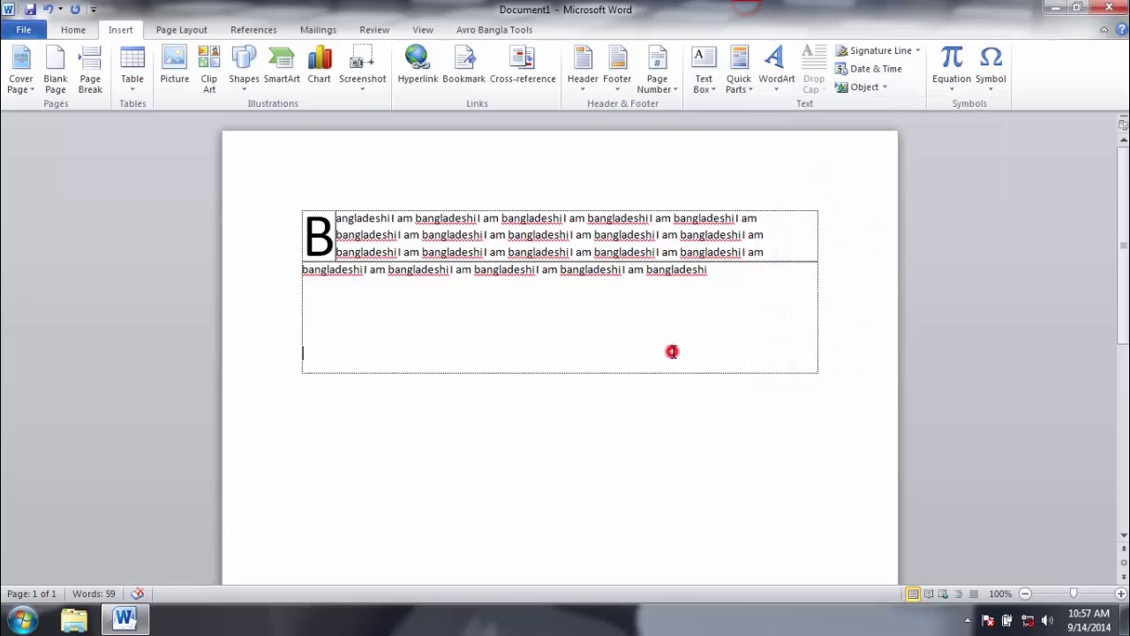
# - Delete all the body text beside and below the drop cap letter
pyautogui.click(749, 352)
pyautogui.hotkey('ctrl', 'a')
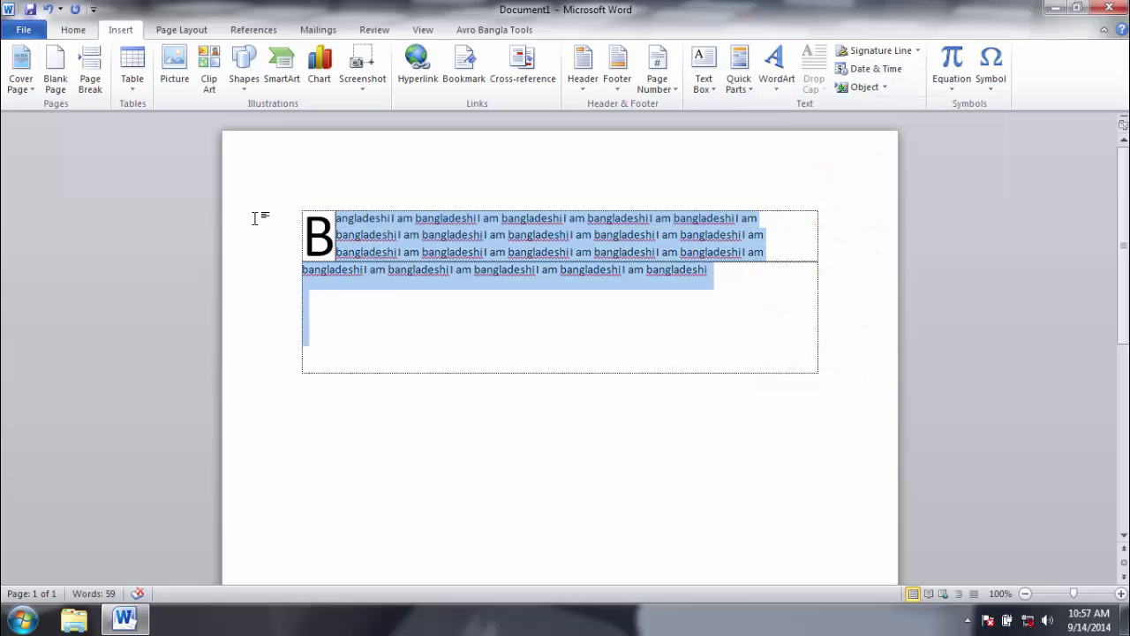
pyautogui.press('Delete')
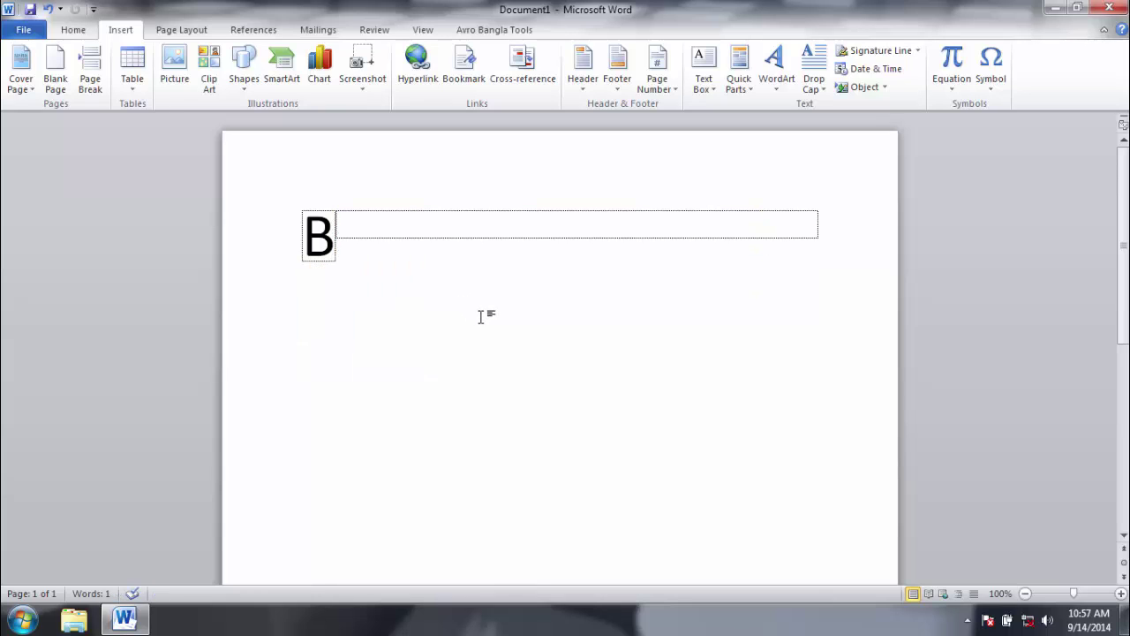
# - Undo the text deletion and the drop cap changes, back to the plain paragraph
pyautogui.hotkey('ctrl', 'z')
pyautogui.hotkey('ctrl', 'z')
pyautogui.hotkey('ctrl', 'z')
pyautogui.hotkey('ctrl', 'z')
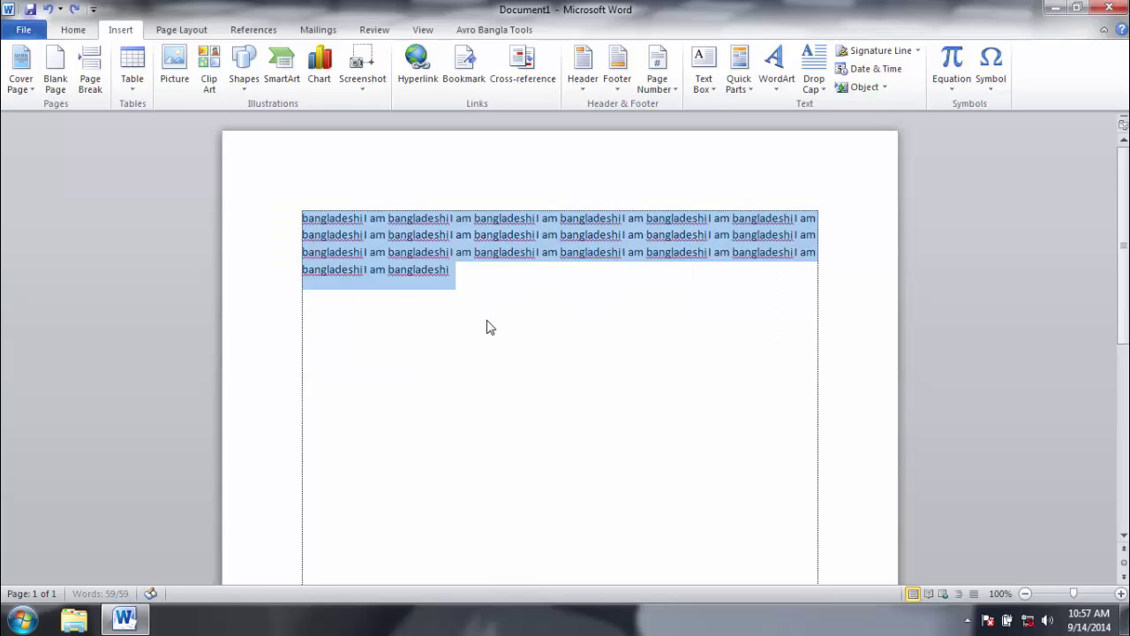
# - Delete the whole paragraph and the leftover blank lines to clear the page
pyautogui.press('Delete')
pyautogui.click(500, 298)
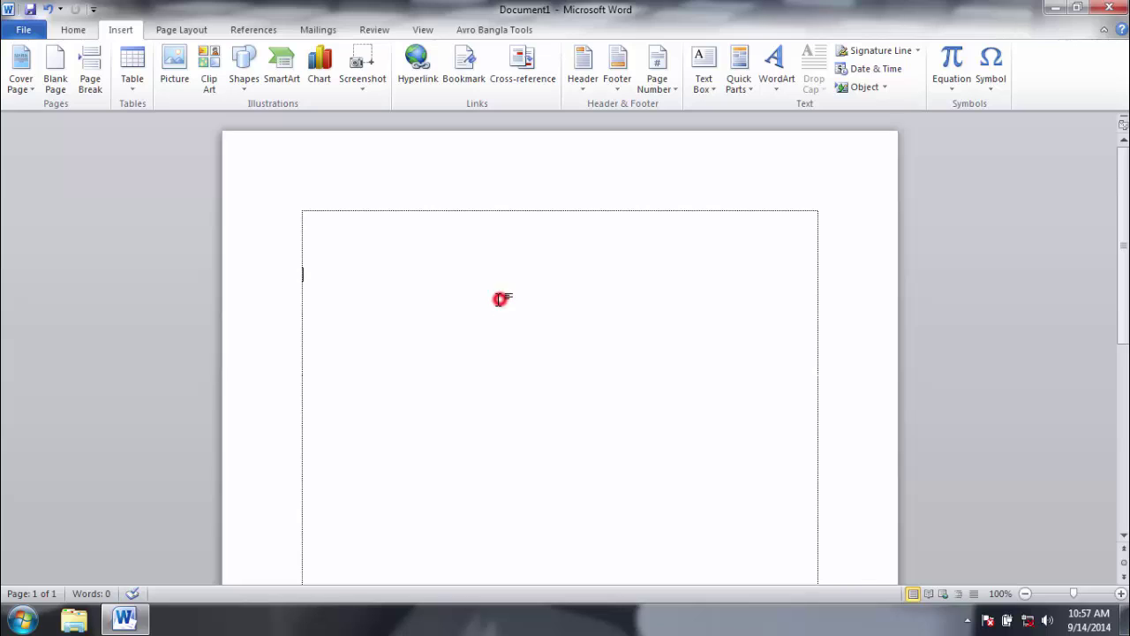
pyautogui.press('BackSpace')
pyautogui.press('BackSpace')
# - Insert the current date in the "Sunday, September 14, 2014" format at the start of the page
pyautogui.click(876, 68)
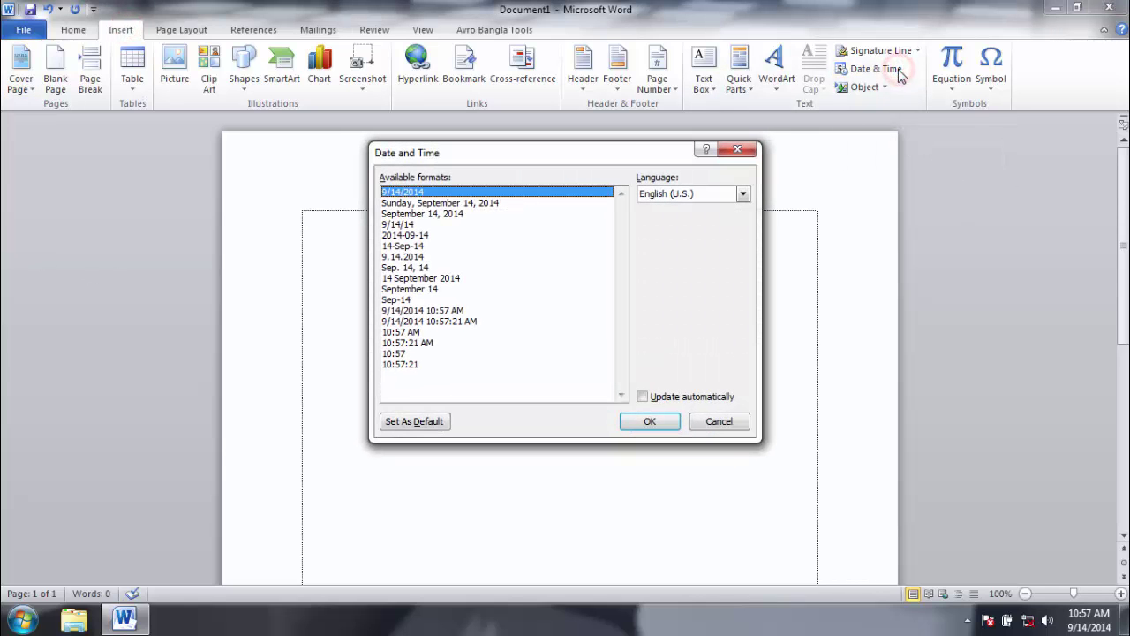
pyautogui.moveTo(624, 152); pyautogui.dragTo(815, 180)
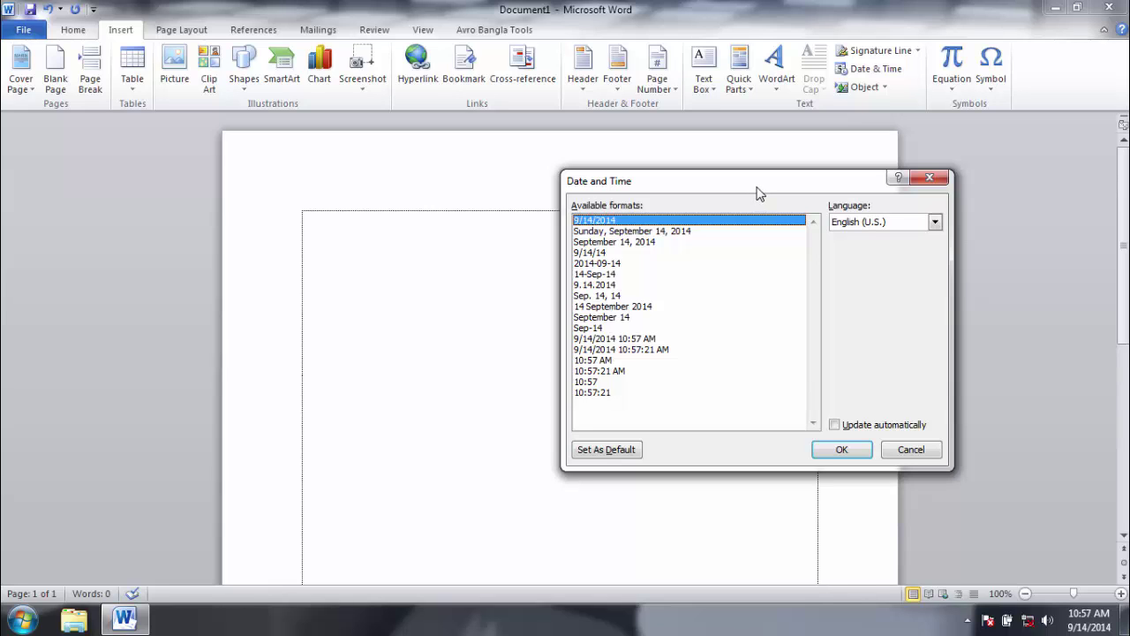
pyautogui.moveTo(757, 193); pyautogui.dragTo(765, 182)
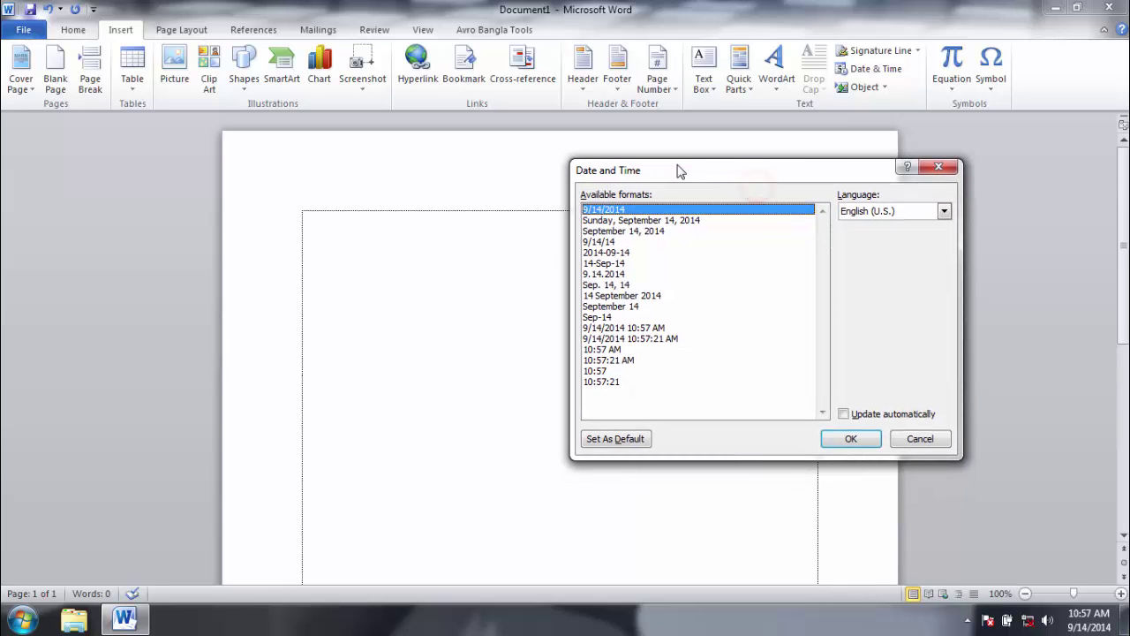
pyautogui.click(627, 221)
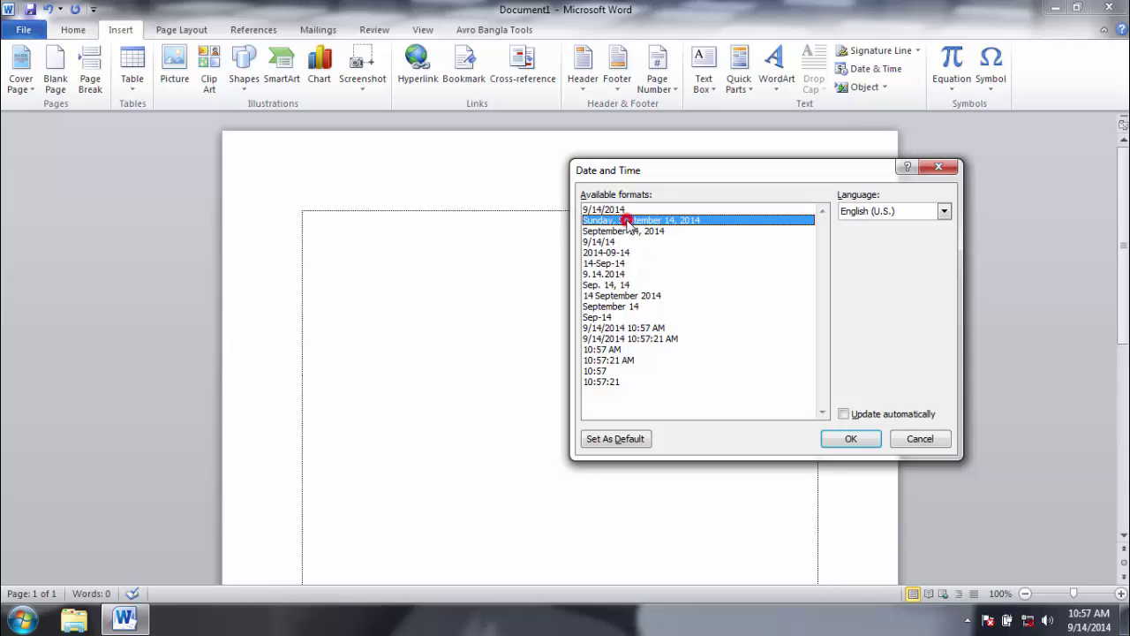
pyautogui.click(851, 438)
pyautogui.click(441, 234)
pyautogui.click(339, 223)
pyautogui.click(424, 239)
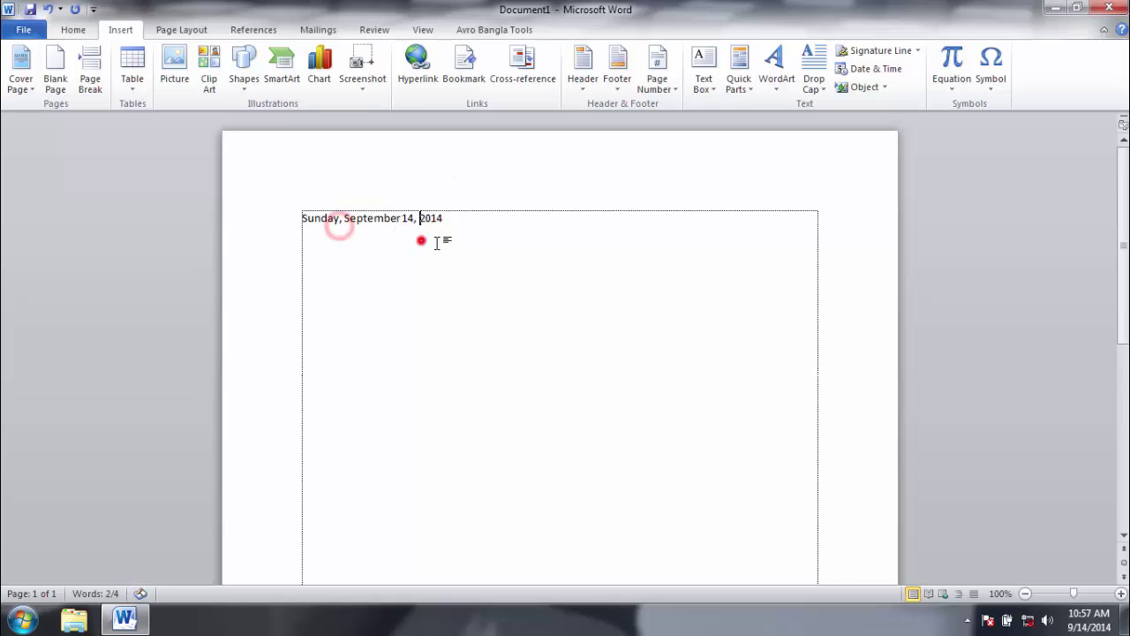
pyautogui.click(552, 243)
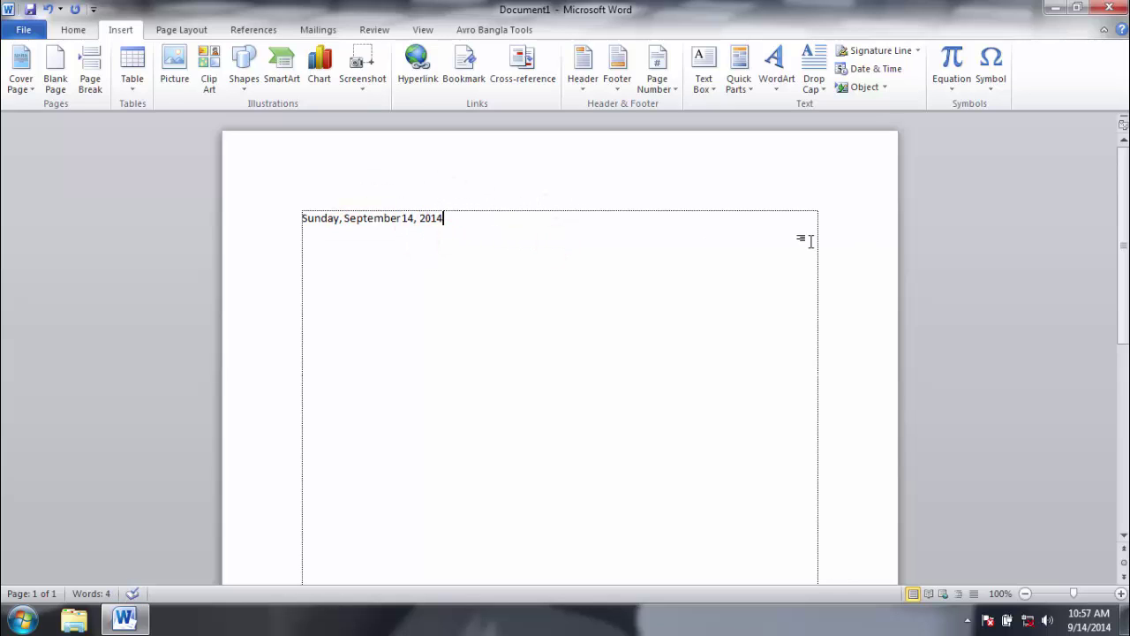
# - Delete the inserted date line from the page
pyautogui.moveTo(782, 235); pyautogui.dragTo(239, 223)
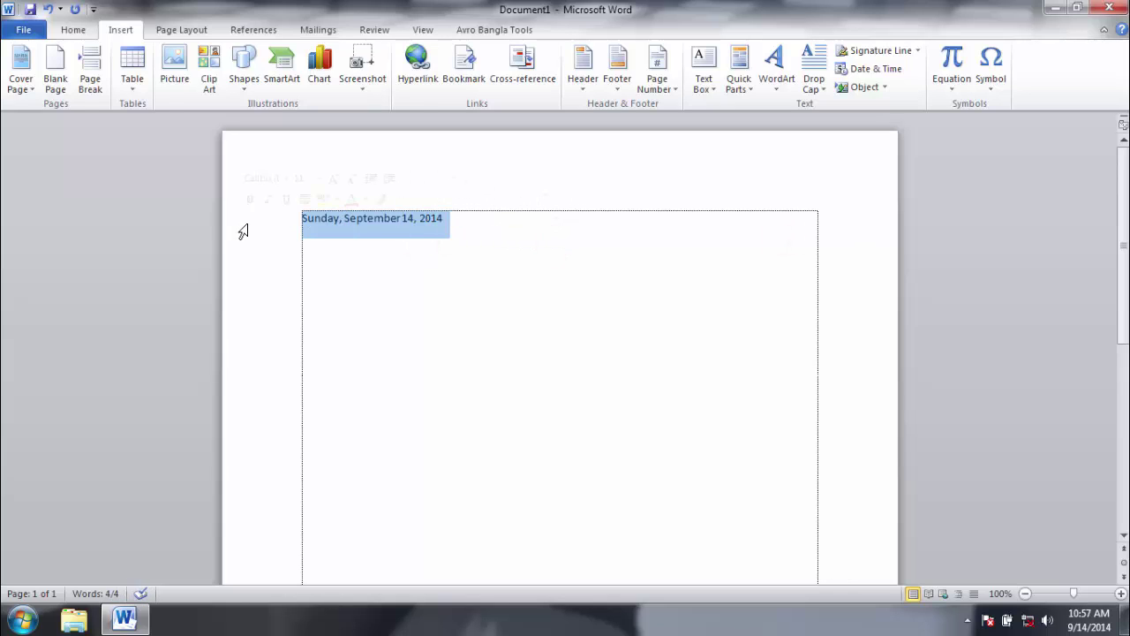
pyautogui.press('Delete')
pyautogui.click(525, 286)
# - Insert a new Microsoft Equation 3.0 object in the empty document and move the Equation toolbar up, clear of it
pyautogui.click(887, 88)
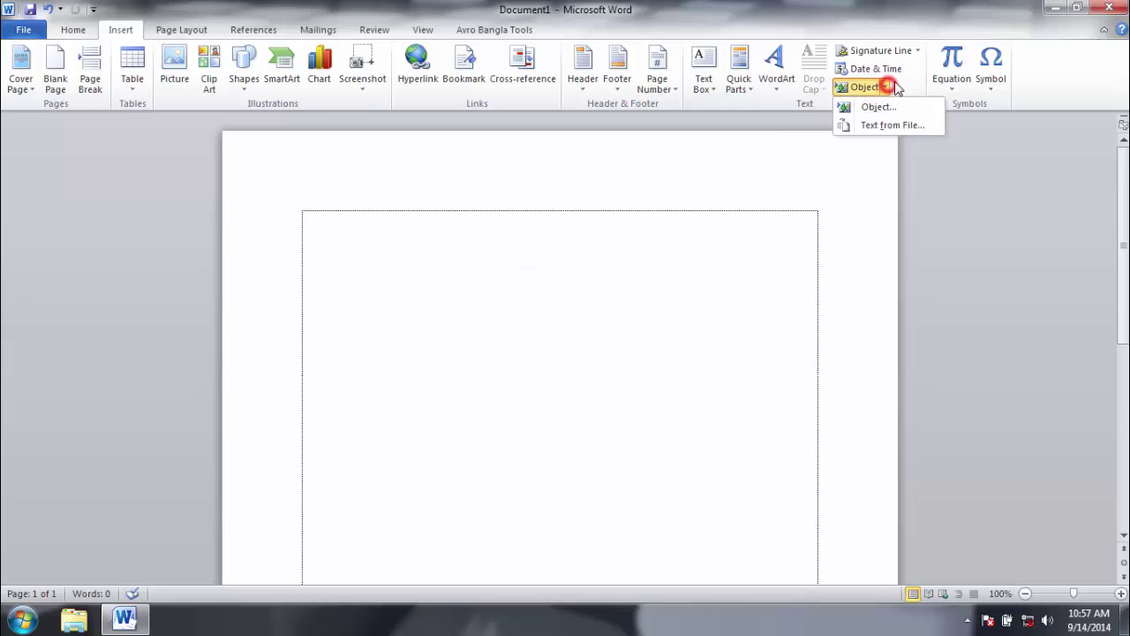
pyautogui.click(584, 309)
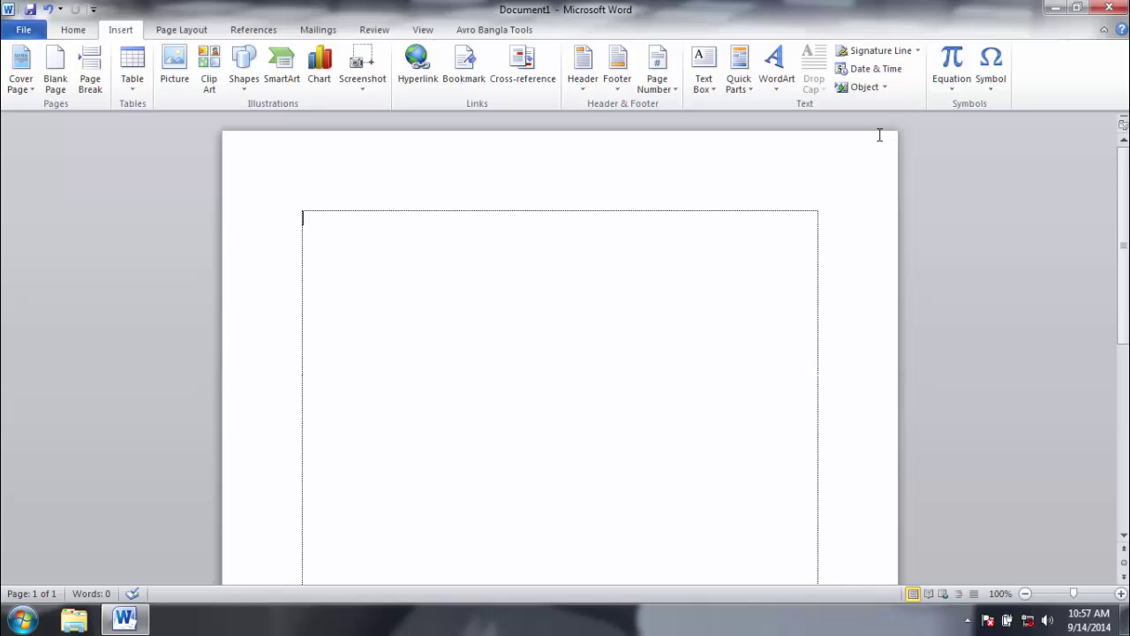
pyautogui.click(883, 87)
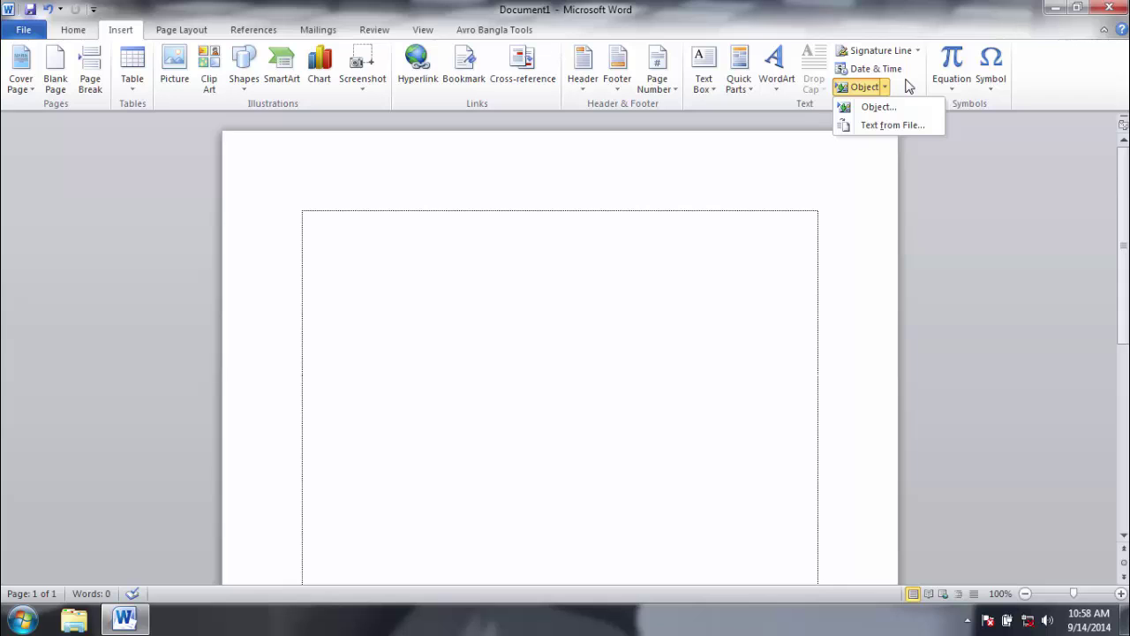
pyautogui.click(894, 106)
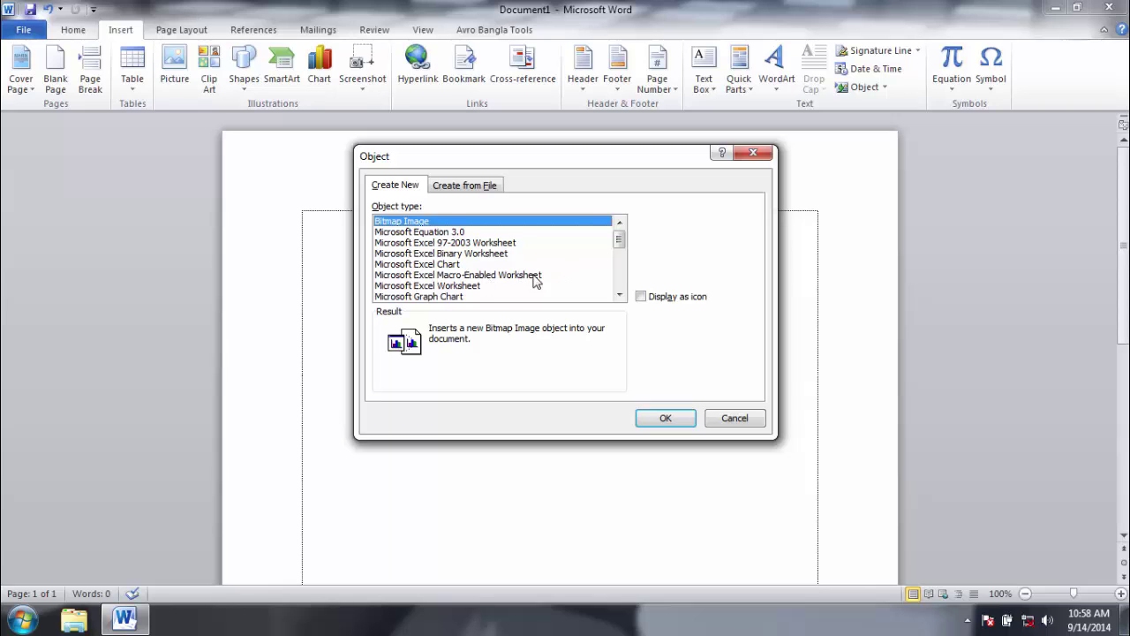
pyautogui.click(467, 254)
pyautogui.scroll(-2, 515, 286)
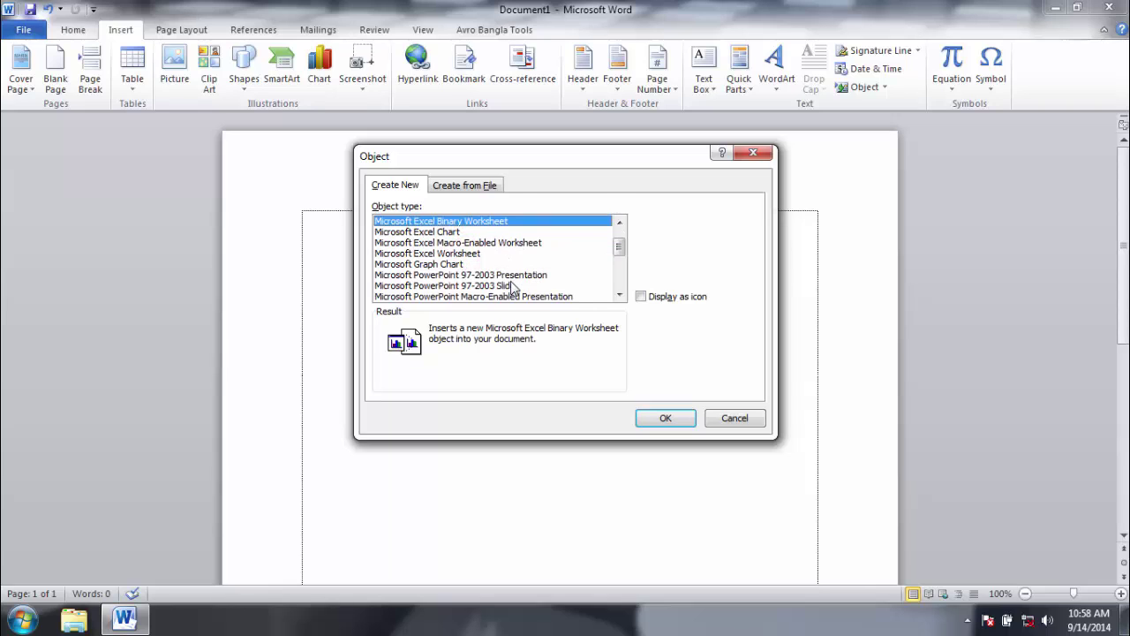
pyautogui.scroll(2, 514, 287)
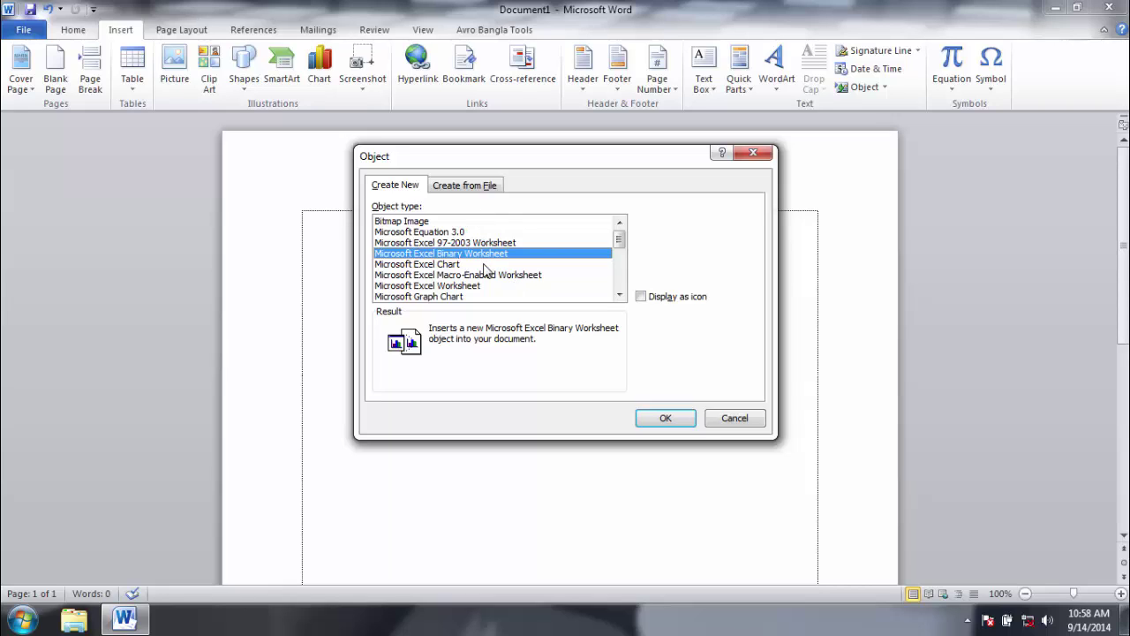
pyautogui.click(450, 232)
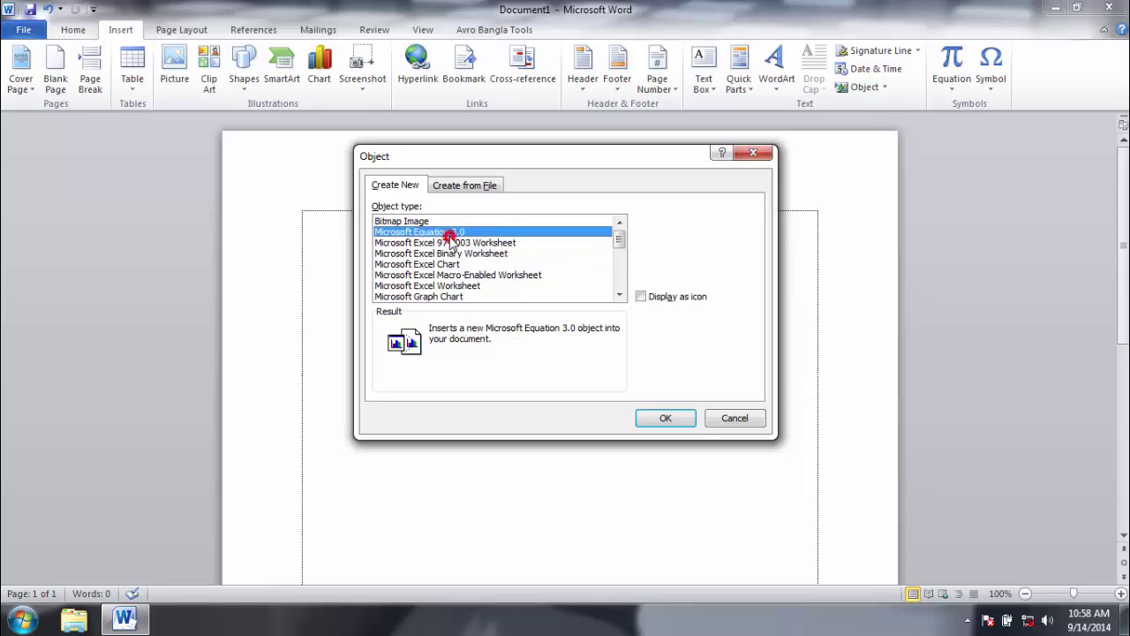
pyautogui.click(672, 418)
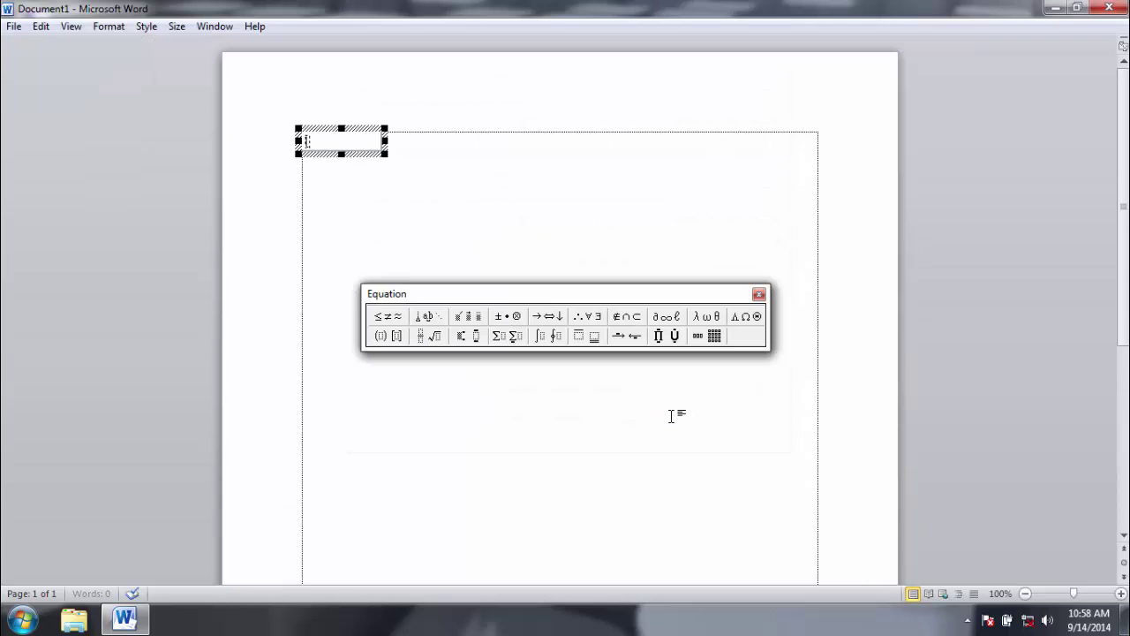
pyautogui.moveTo(541, 296); pyautogui.dragTo(583, 291)
pyautogui.moveTo(699, 142); pyautogui.dragTo(643, 74)
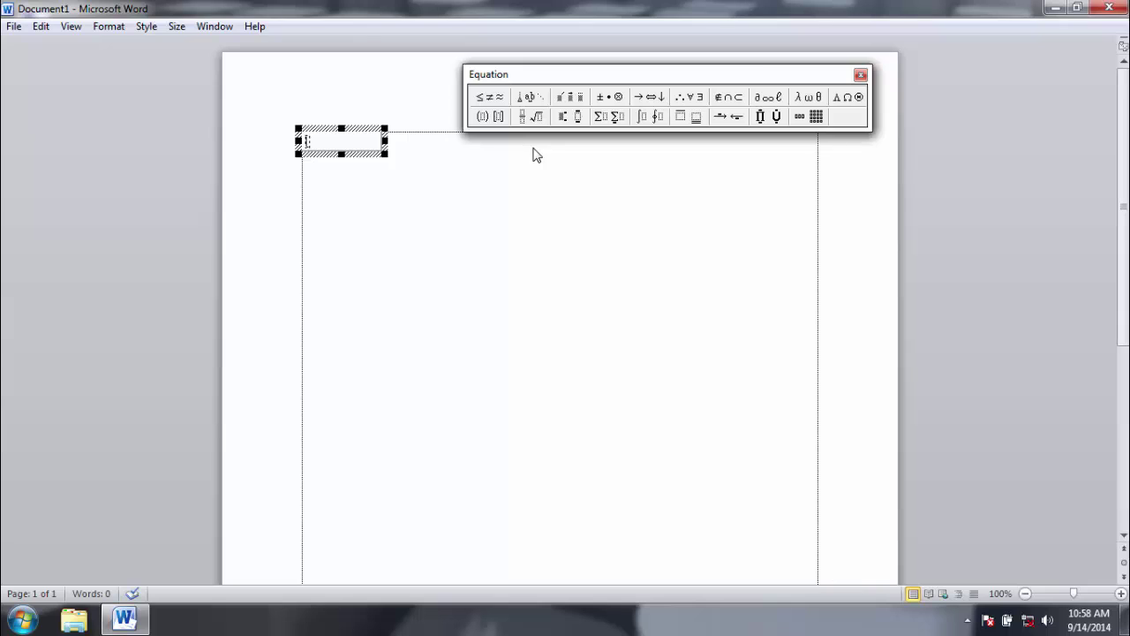
# - Enter the expression a + b in round brackets with a superscript 2 on b, and close the equation editor
pyautogui.click(482, 117)
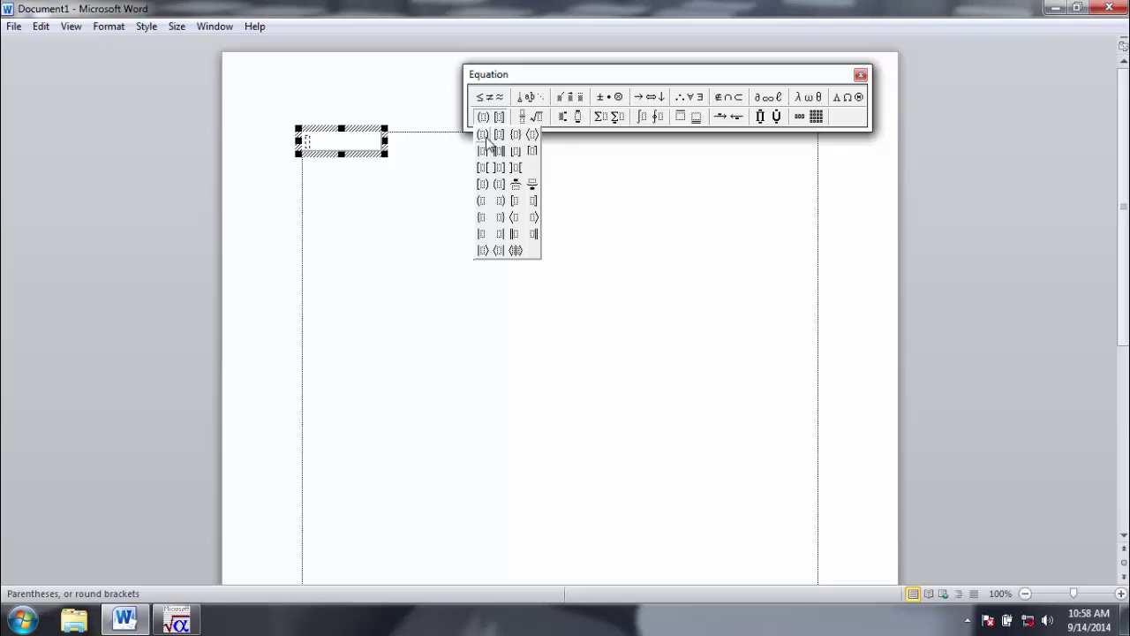
pyautogui.click(484, 136)
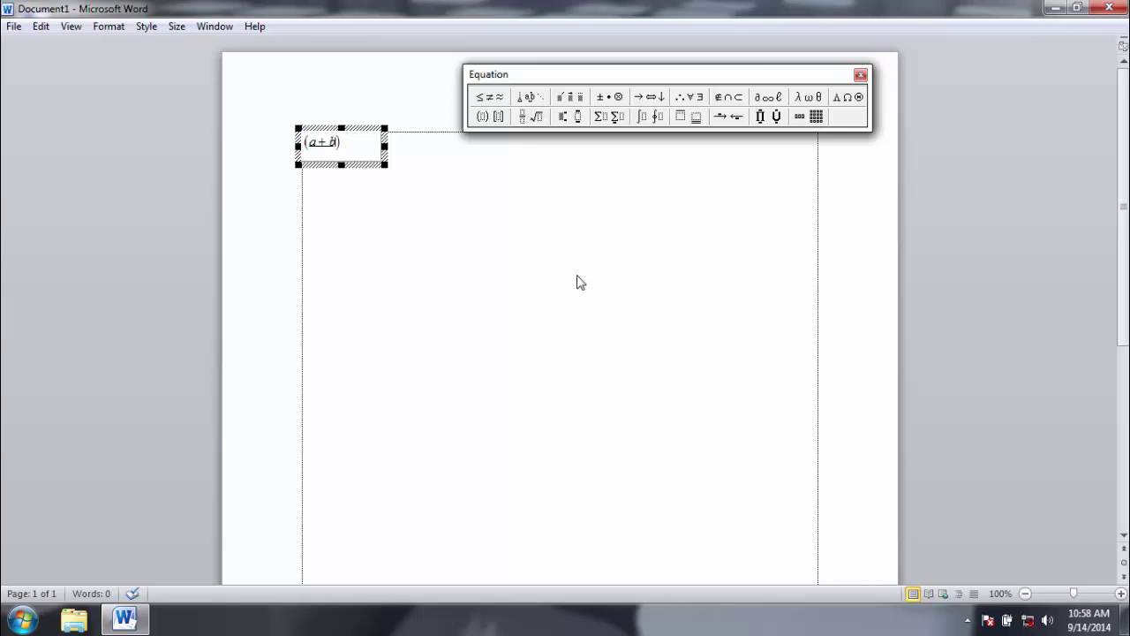
pyautogui.click(566, 118)
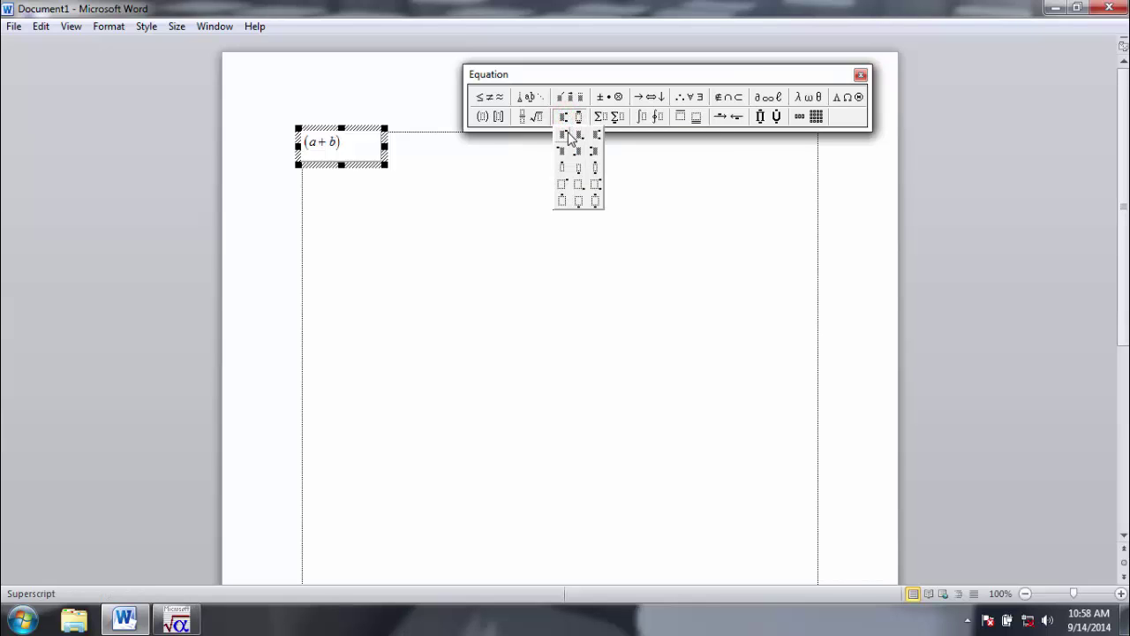
pyautogui.click(568, 137)
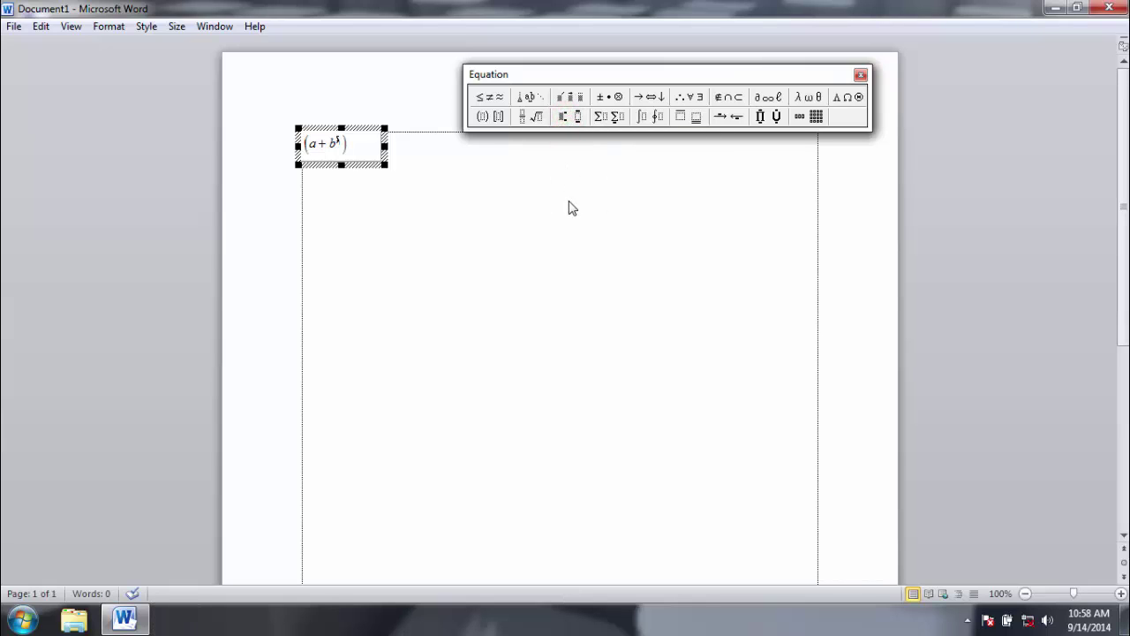
pyautogui.write('2')
pyautogui.click(441, 217)
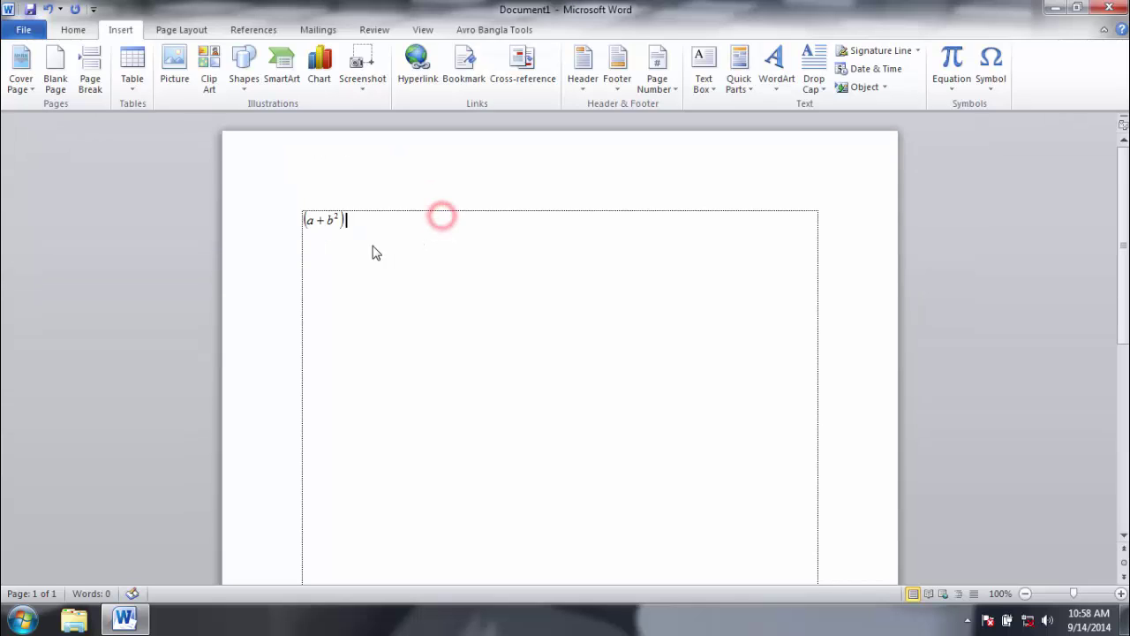
# - Edit the equation to remove the exponent on b and add a superscript 2 after the closing bracket
pyautogui.doubleClick(341, 222)
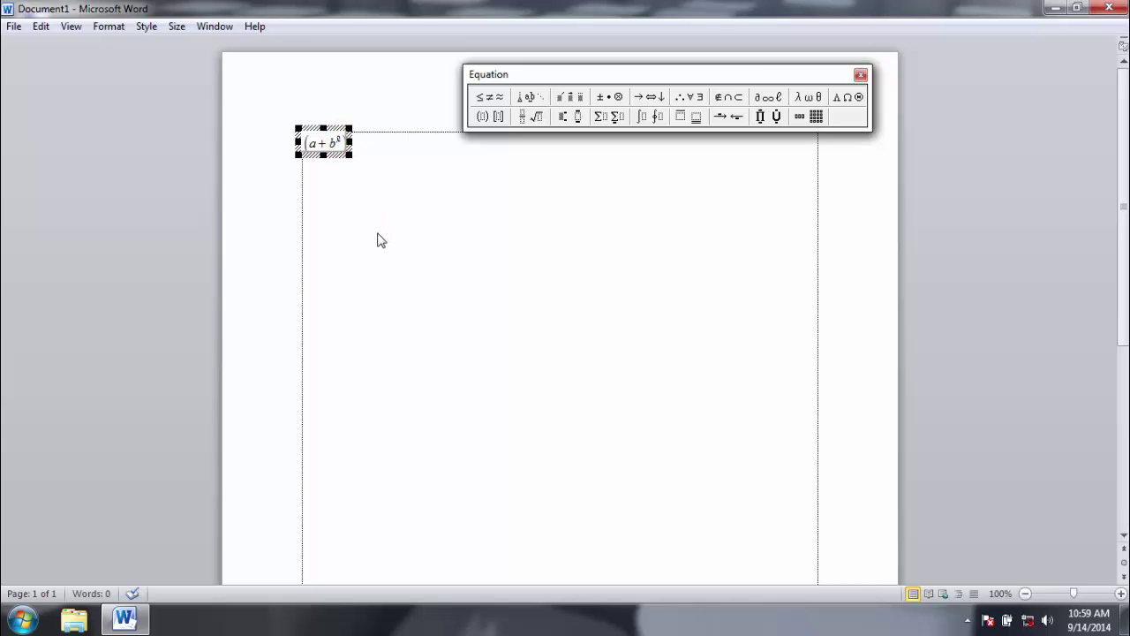
pyautogui.press('BackSpace')
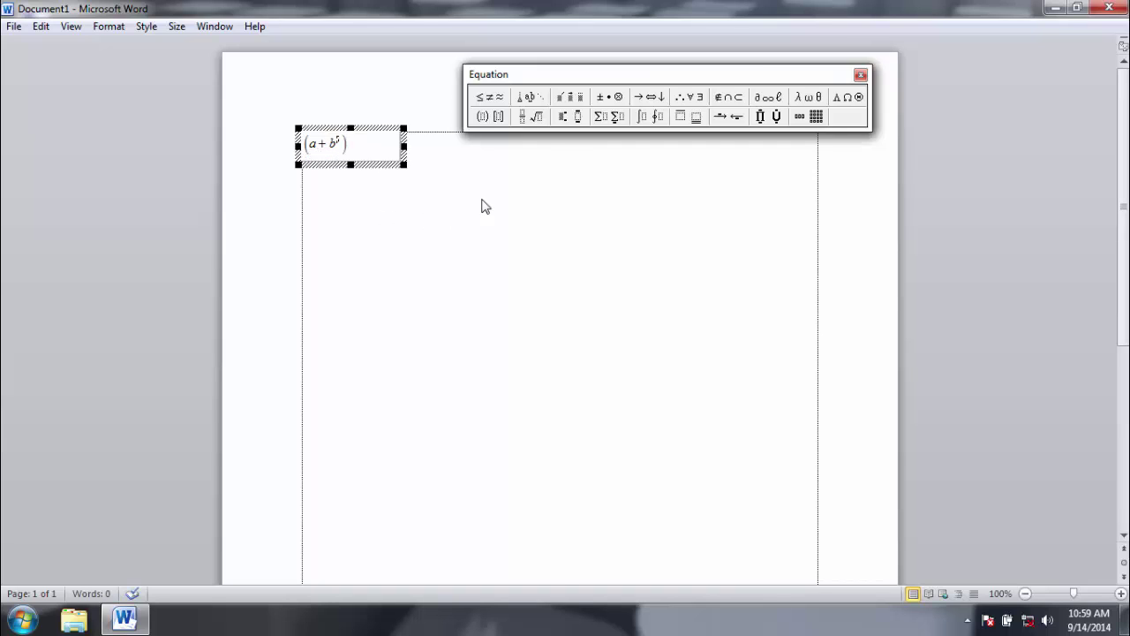
pyautogui.click(571, 124)
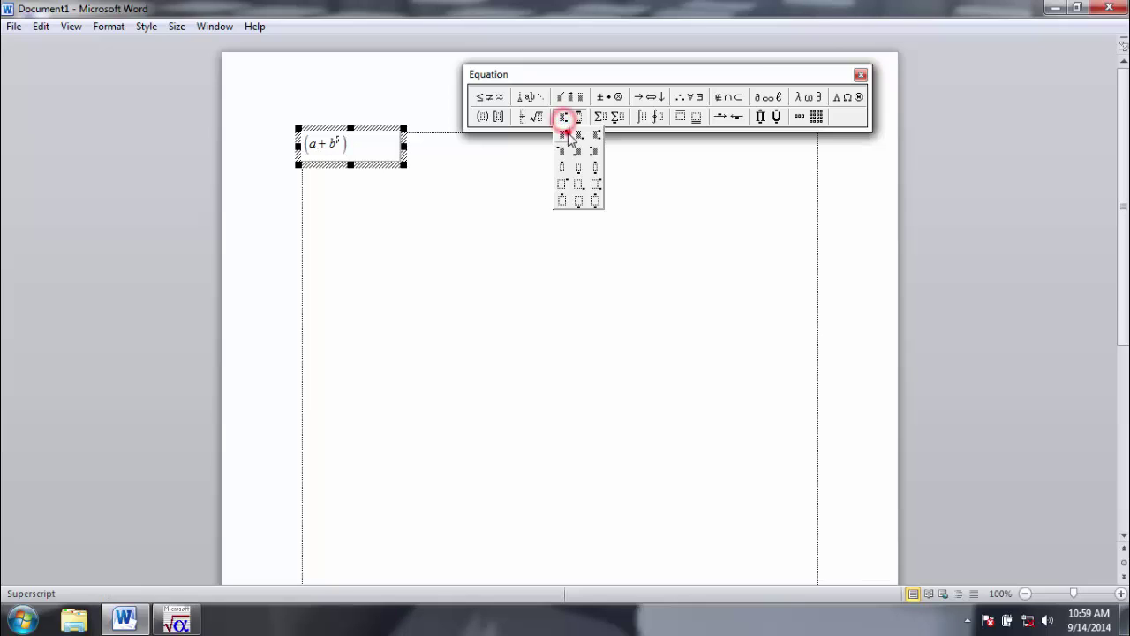
pyautogui.click(567, 126)
pyautogui.click(506, 214)
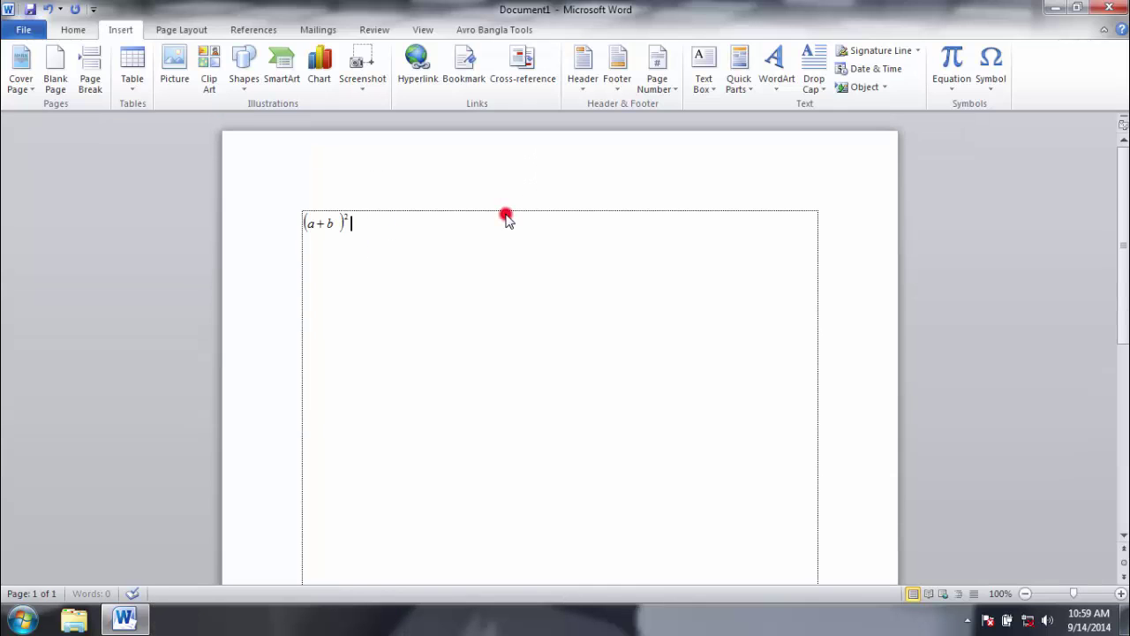
# - Reopen the equation for editing, decline the MathType offer, and delete the entire expression
pyautogui.click(326, 223)
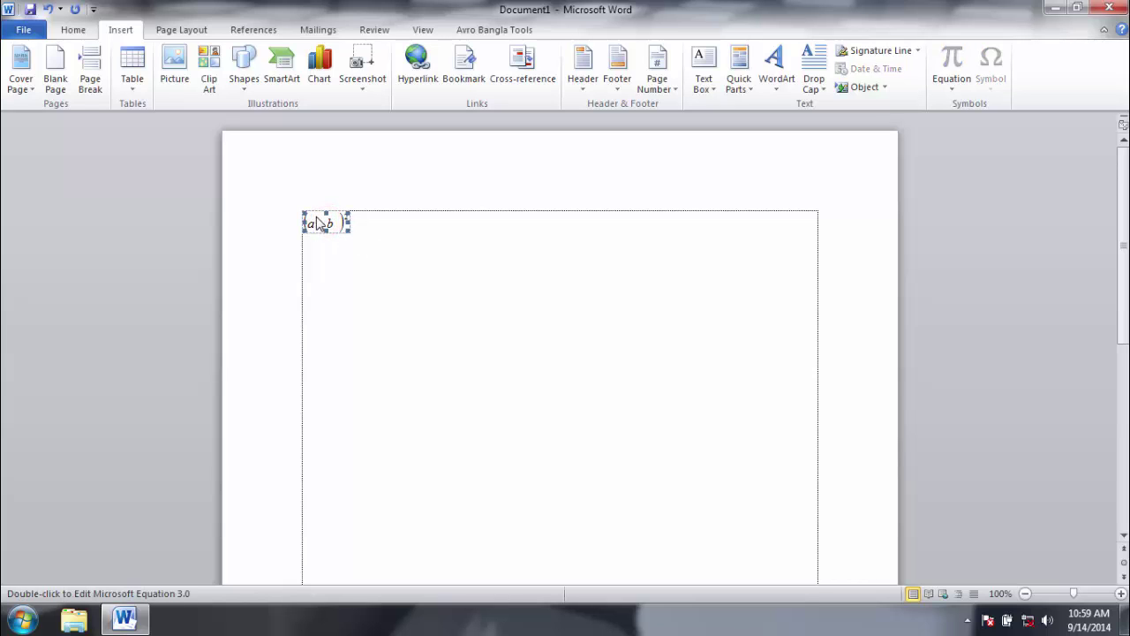
pyautogui.doubleClick(319, 223)
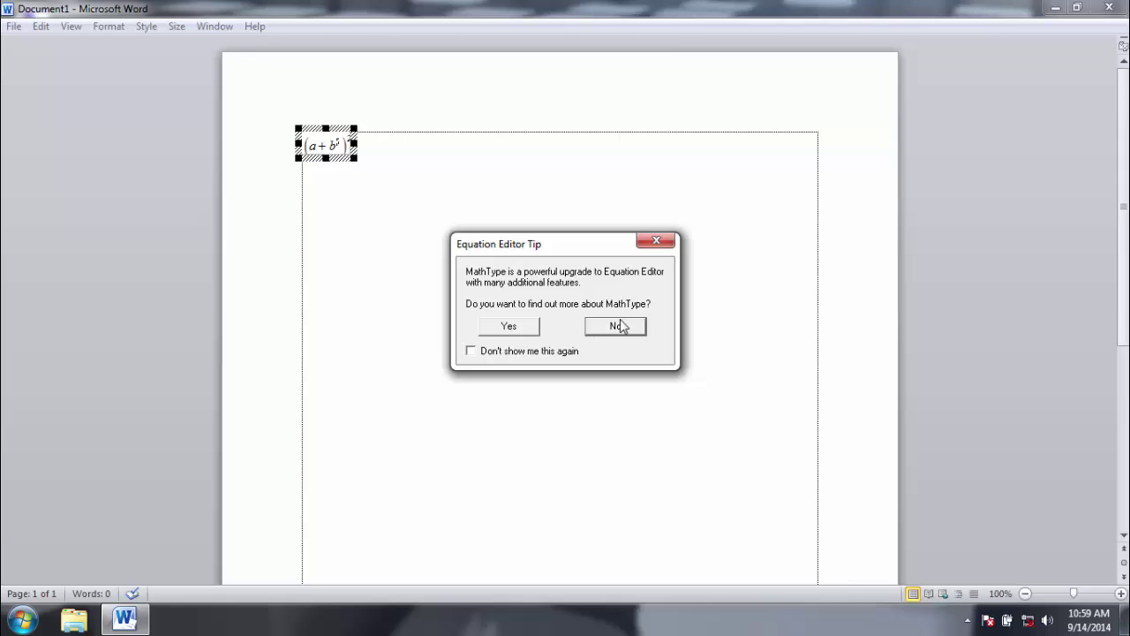
pyautogui.click(618, 325)
pyautogui.click(335, 152)
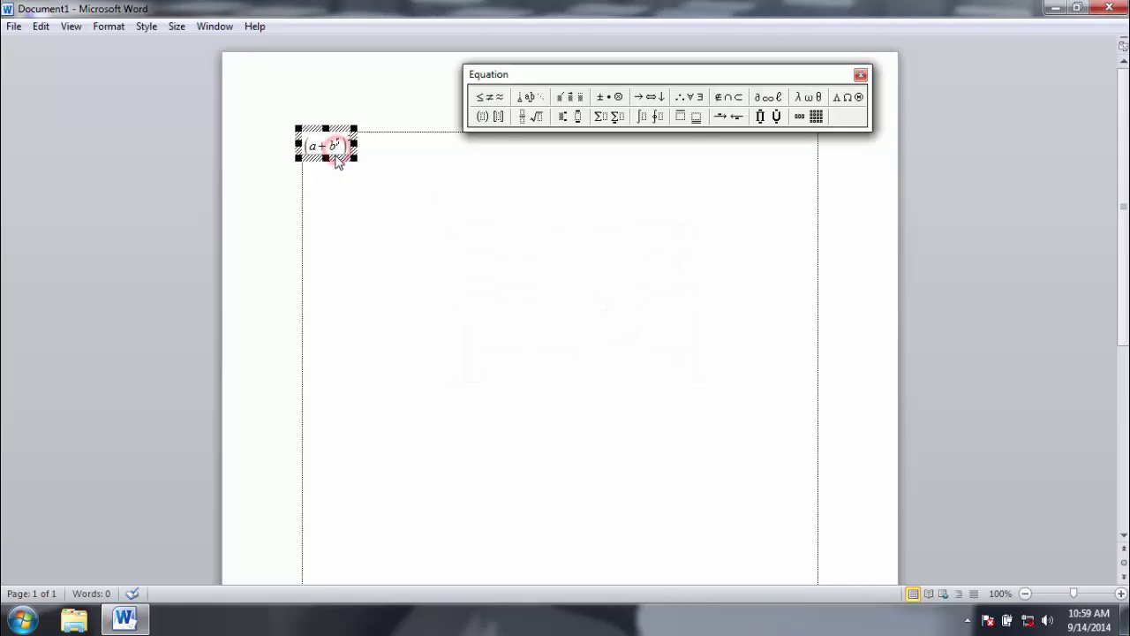
pyautogui.moveTo(365, 147); pyautogui.dragTo(231, 150)
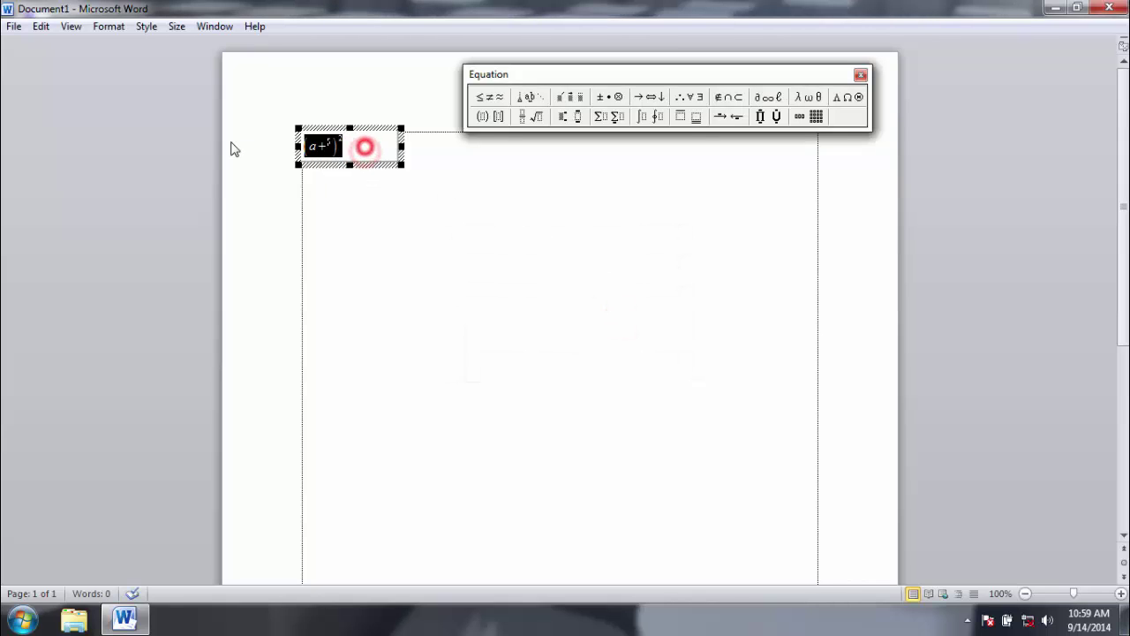
pyautogui.press('Delete')
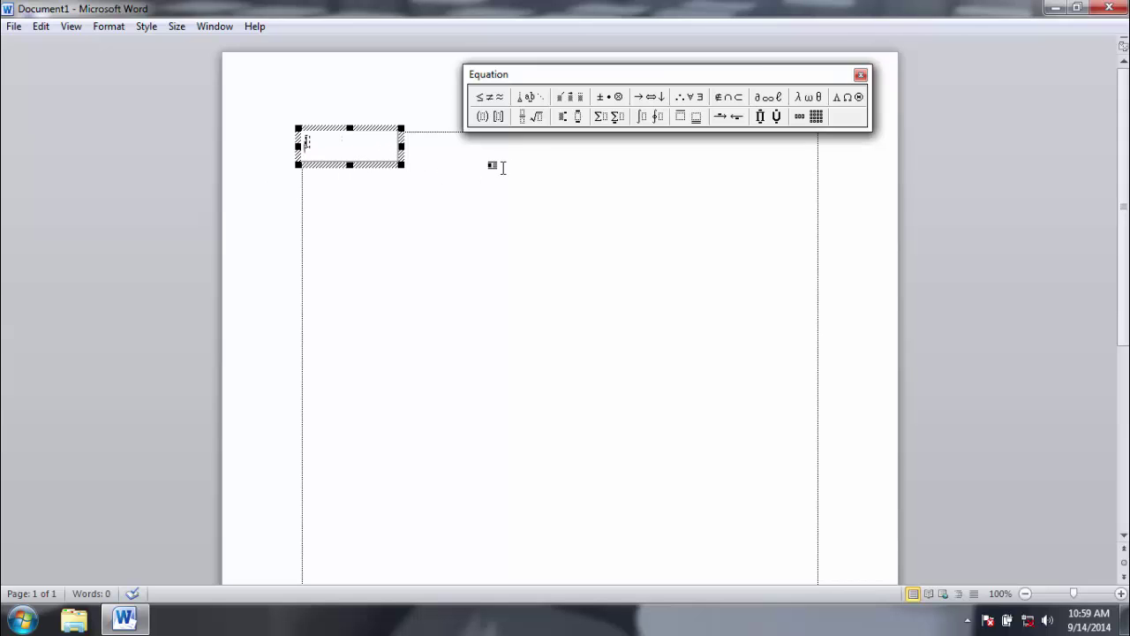
# - Insert a full-size vertical fraction in the empty equation with numerator 1 and denominator 2
pyautogui.click(526, 119)
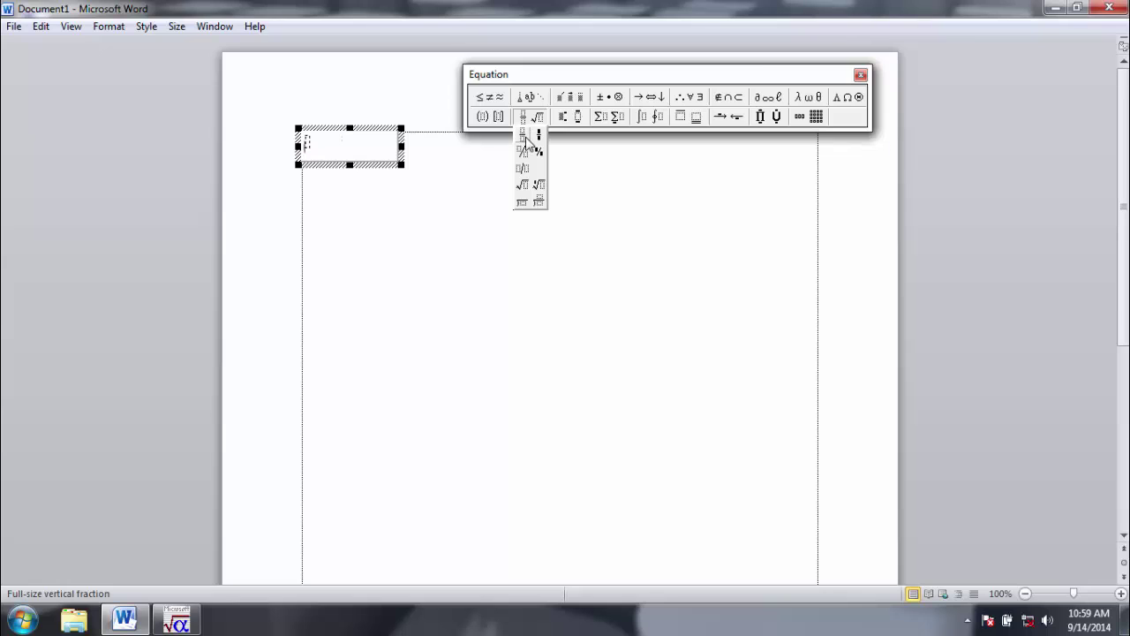
pyautogui.moveTo(530, 78); pyautogui.dragTo(580, 78)
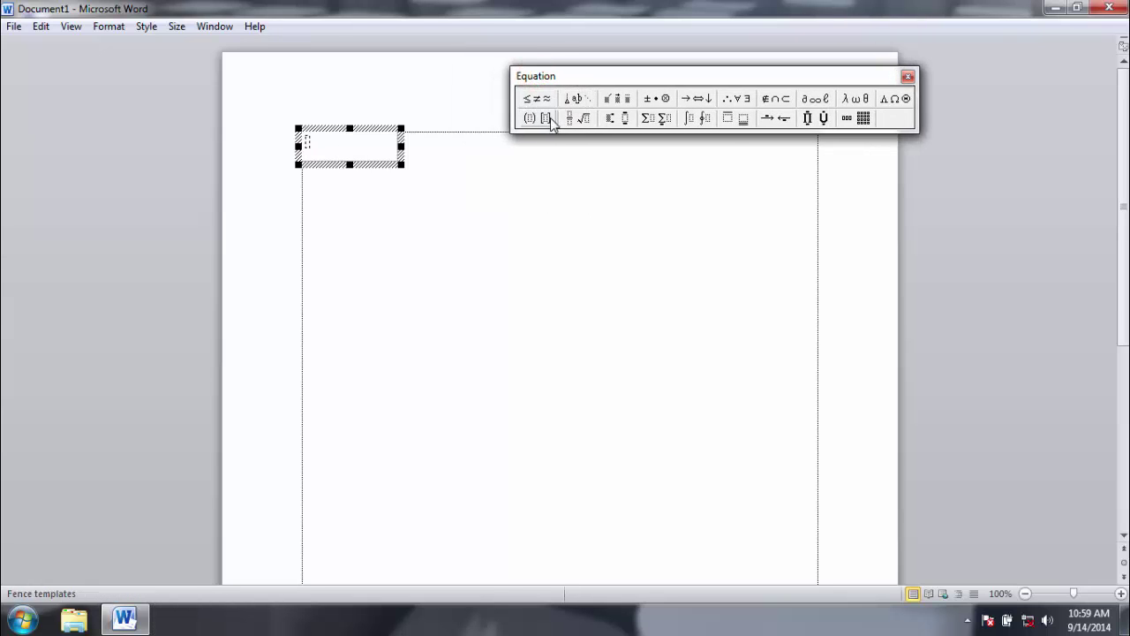
pyautogui.click(577, 122)
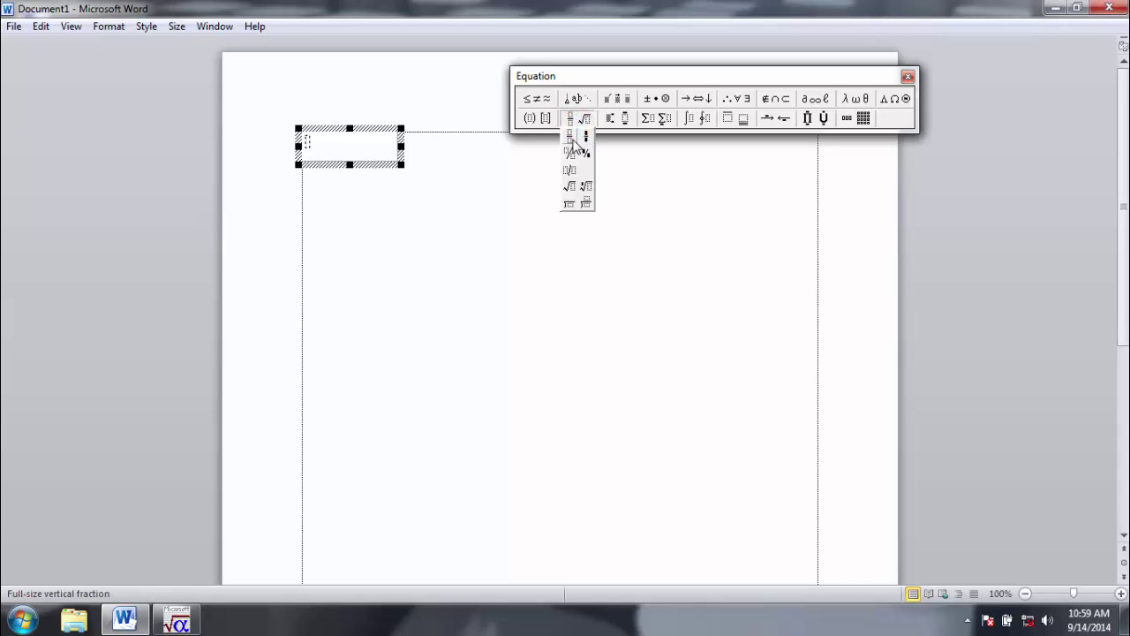
pyautogui.click(571, 139)
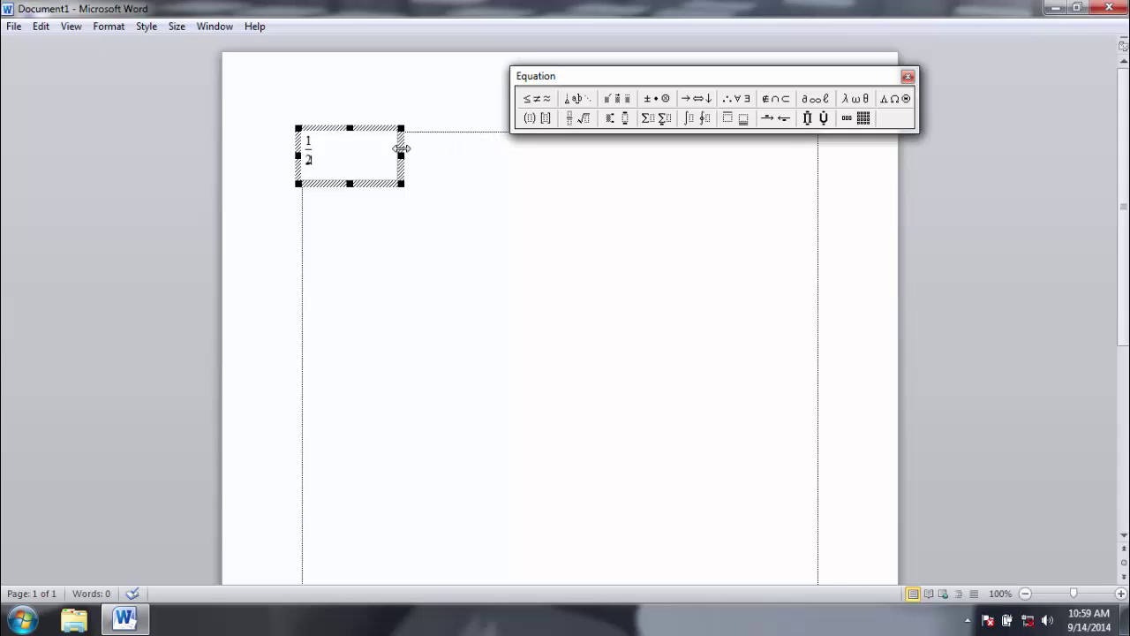
# - Add a square root of 4 after the 2 in the fraction's denominator
pyautogui.click(581, 119)
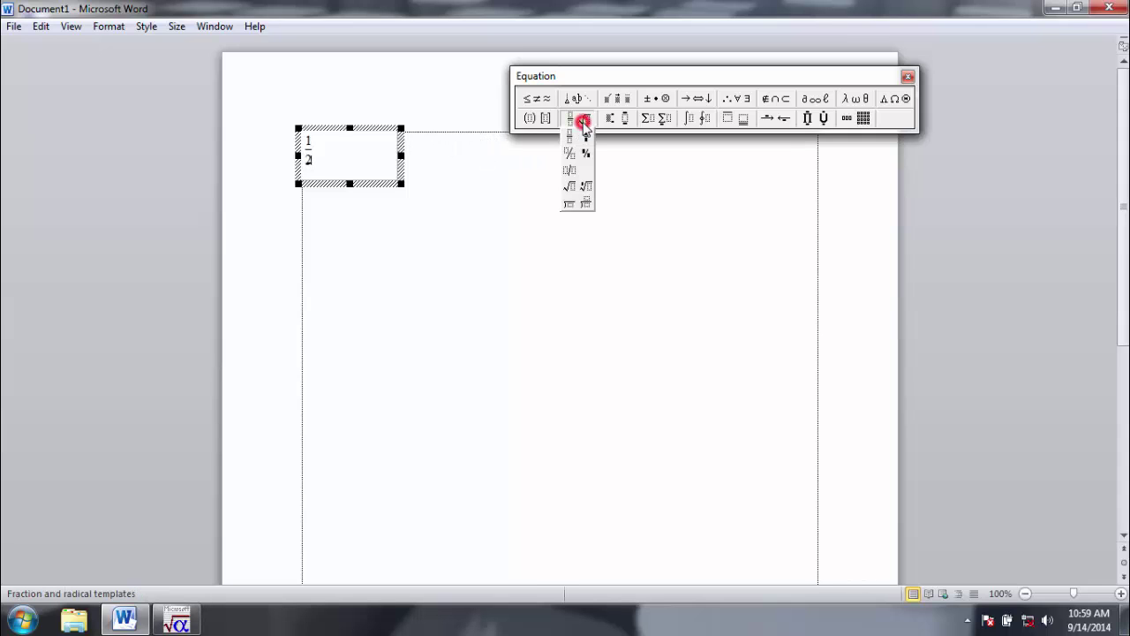
pyautogui.click(569, 188)
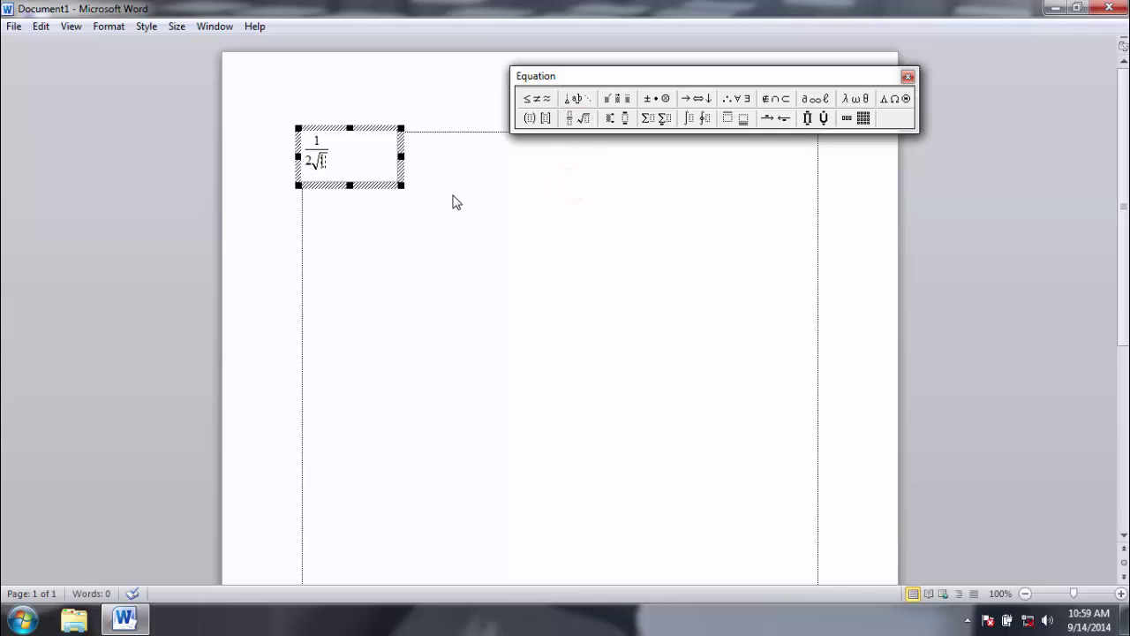
pyautogui.write('4')
# - Insert a full-size diagonal slash fraction after the vertical fraction, with numerator 1 and denominator 2
pyautogui.click(383, 155)
pyautogui.click(586, 122)
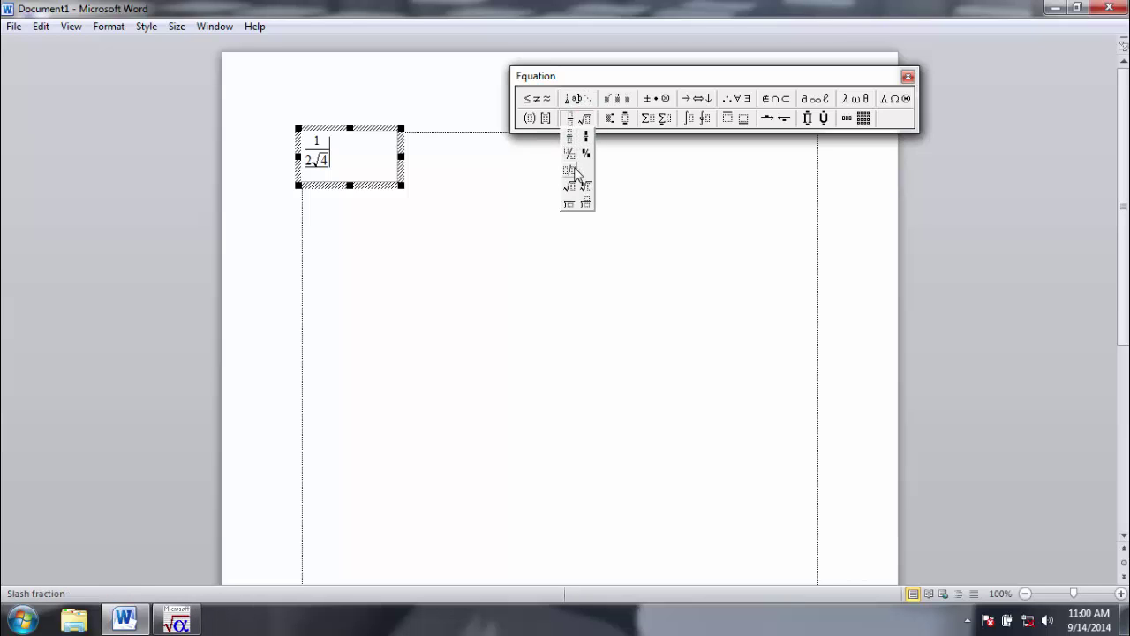
pyautogui.click(569, 154)
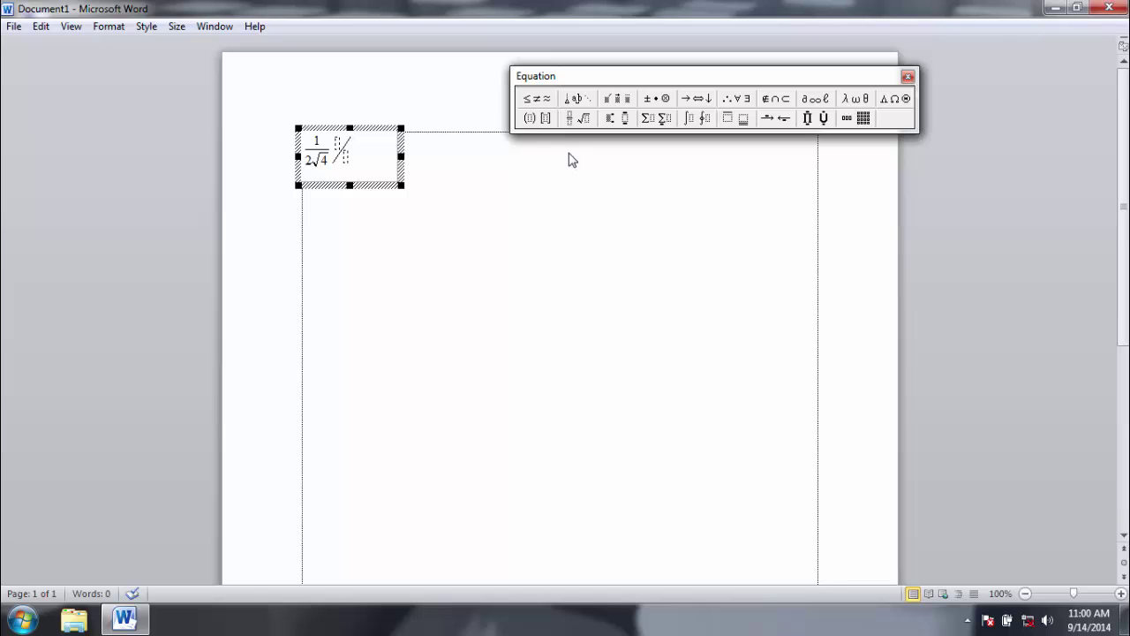
pyautogui.write('1')
pyautogui.press('Tab')
pyautogui.write('2')
# - Close the equation editor and delete the equation object from the document
pyautogui.click(866, 120)
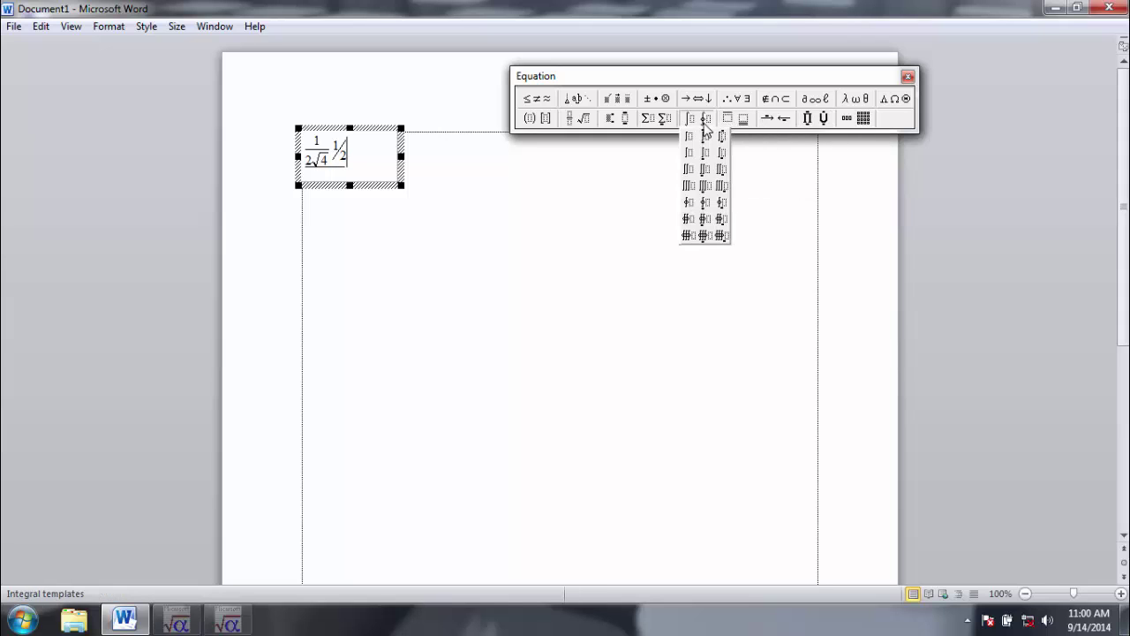
pyautogui.click(907, 76)
pyautogui.click(552, 187)
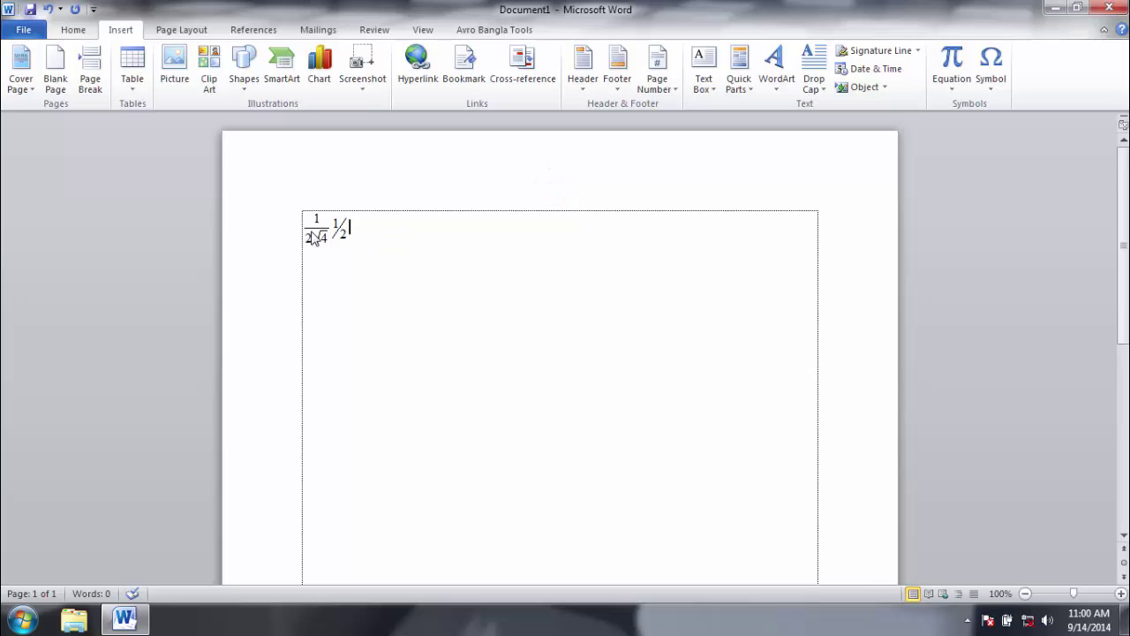
pyautogui.click(327, 229)
pyautogui.press('Delete')
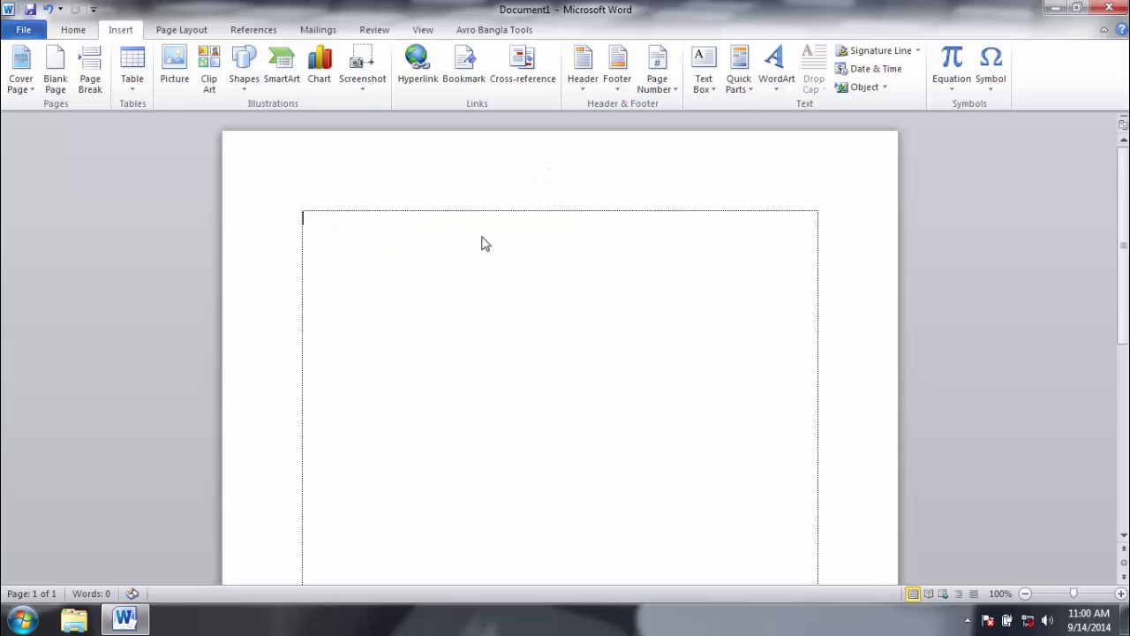
pyautogui.click(589, 292)
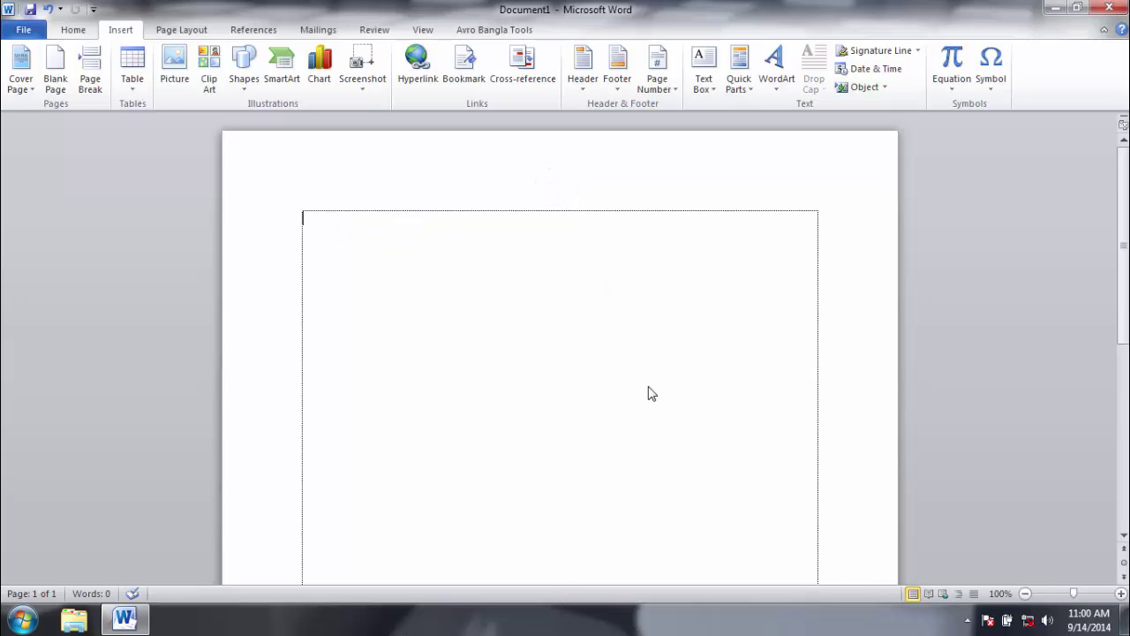